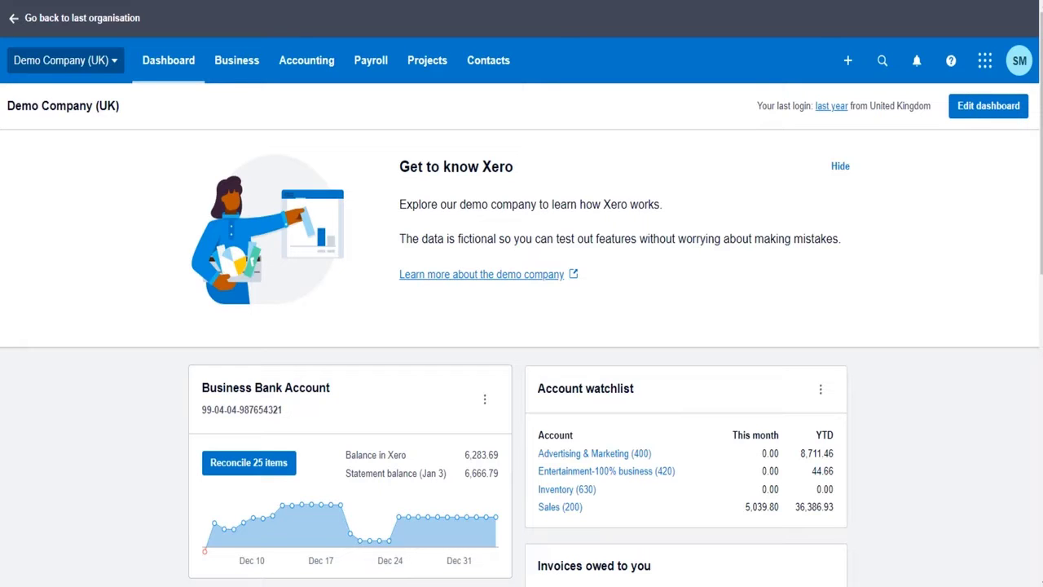
Open the reconciliation page of the Business Bank Account from the bank accounts overview
{"action": "left_click", "coordinate": [306, 65]}
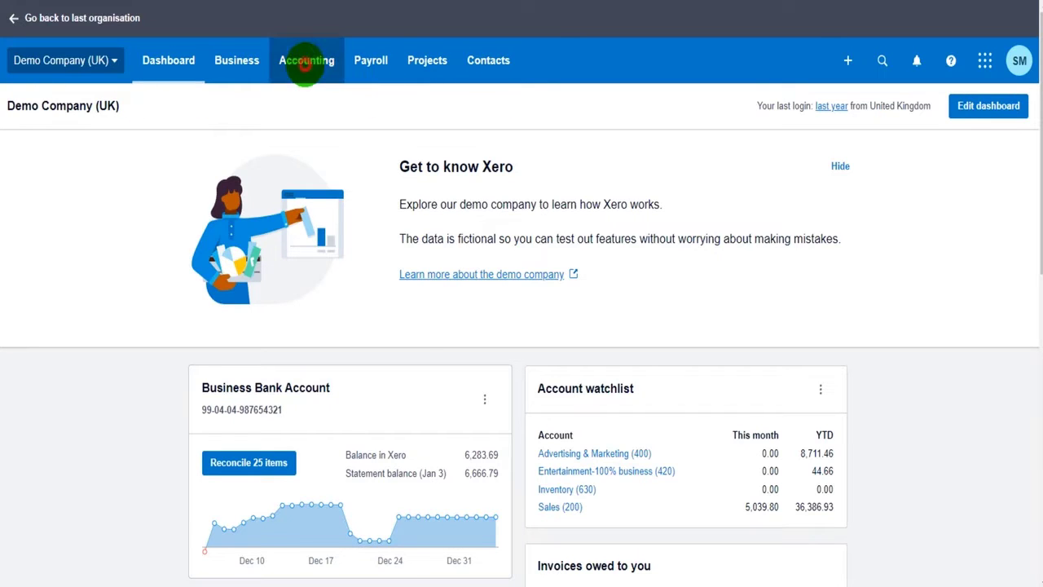
{"action": "left_click", "coordinate": [319, 107]}
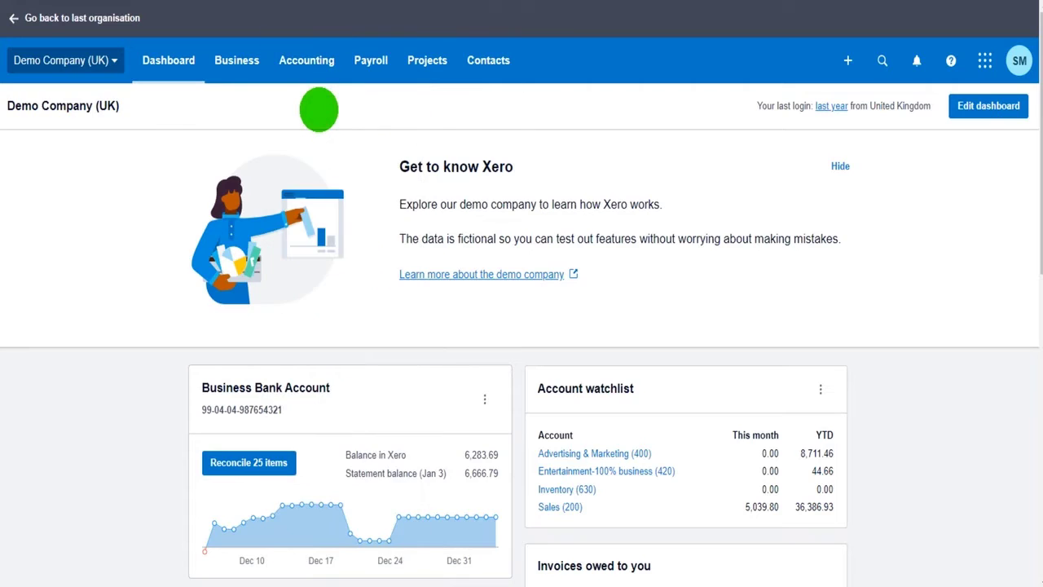
{"action": "scroll", "coordinate": [354, 159], "scroll_direction": "down", "scroll_amount": 1}
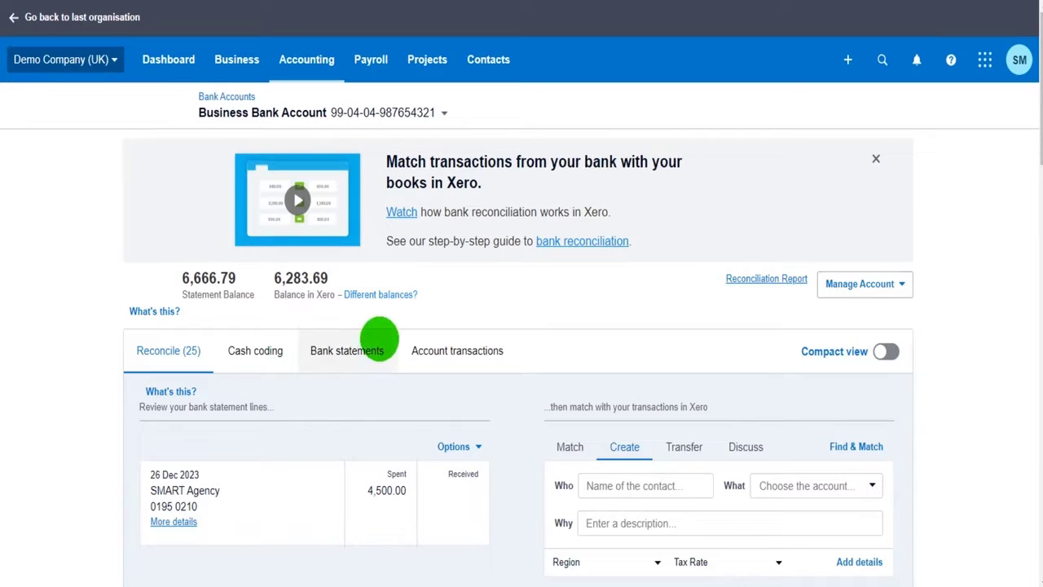
Look through the first page of unreconciled statement lines and the matching details offered beside each one
{"action": "scroll", "coordinate": [123, 486], "scroll_direction": "down", "scroll_amount": 3}
{"action": "scroll", "coordinate": [449, 458], "scroll_direction": "down", "scroll_amount": 5}
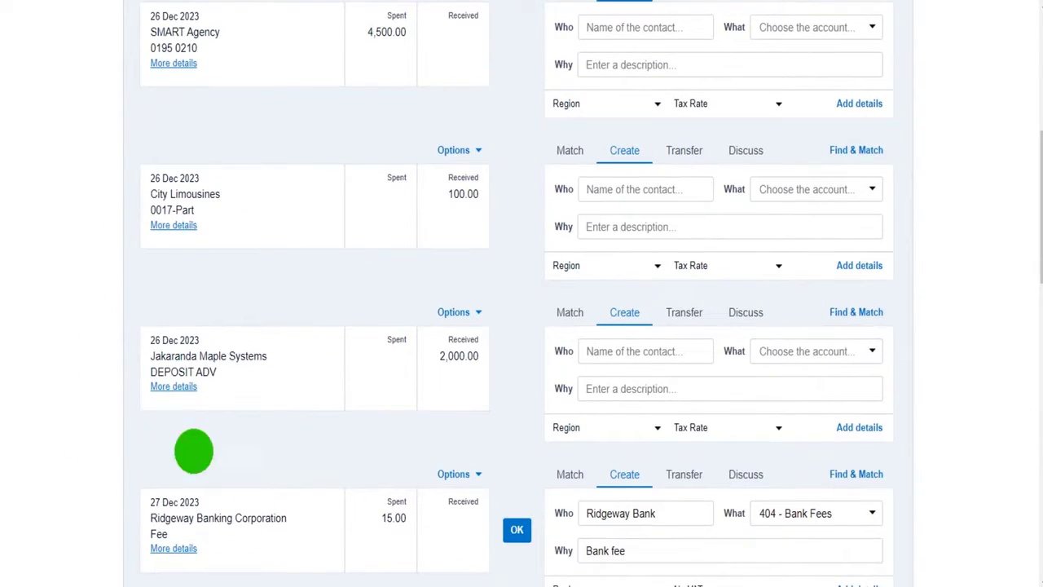
{"action": "scroll", "coordinate": [279, 272], "scroll_direction": "up", "scroll_amount": 3}
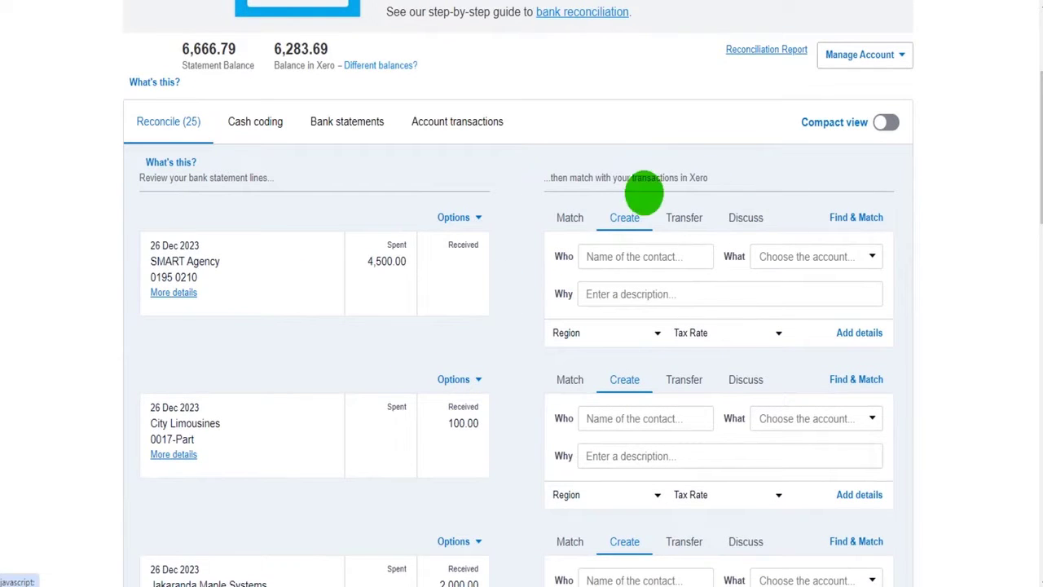
{"action": "scroll", "coordinate": [673, 187], "scroll_direction": "up", "scroll_amount": 2}
{"action": "scroll", "coordinate": [671, 228], "scroll_direction": "down", "scroll_amount": 8}
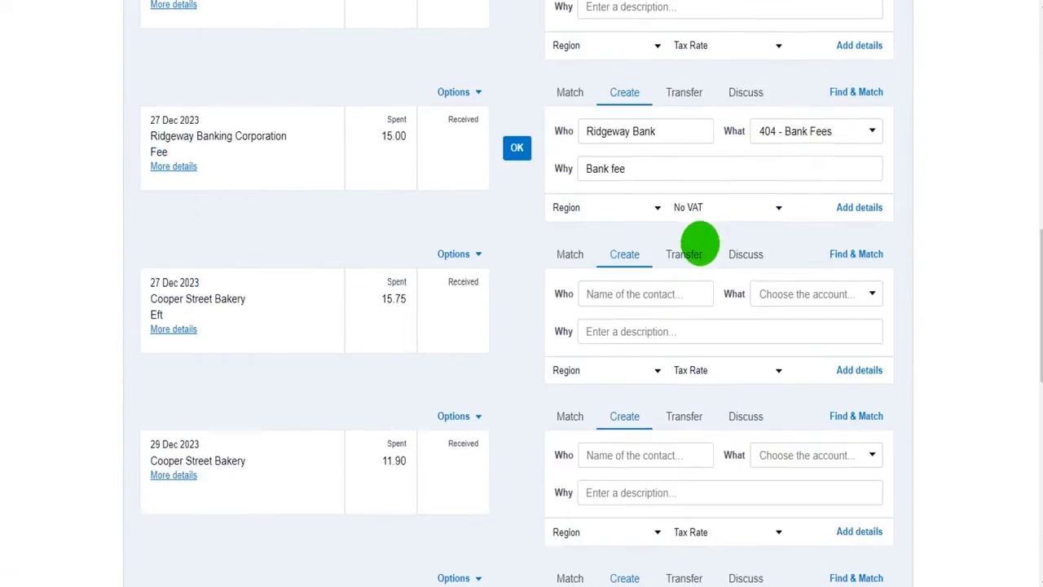
{"action": "scroll", "coordinate": [708, 277], "scroll_direction": "down", "scroll_amount": 10}
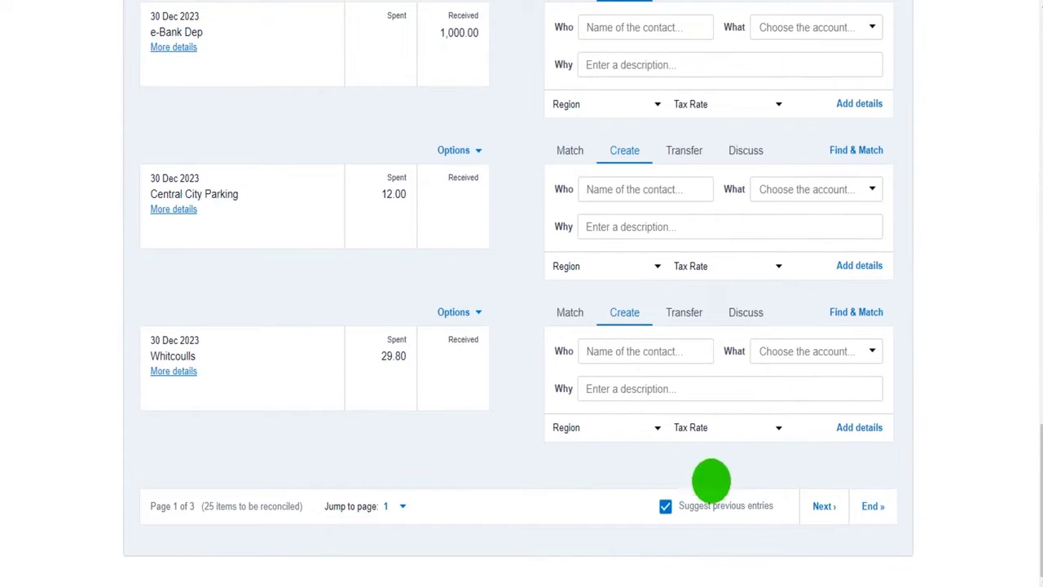
{"action": "scroll", "coordinate": [717, 493], "scroll_direction": "up", "scroll_amount": 15}
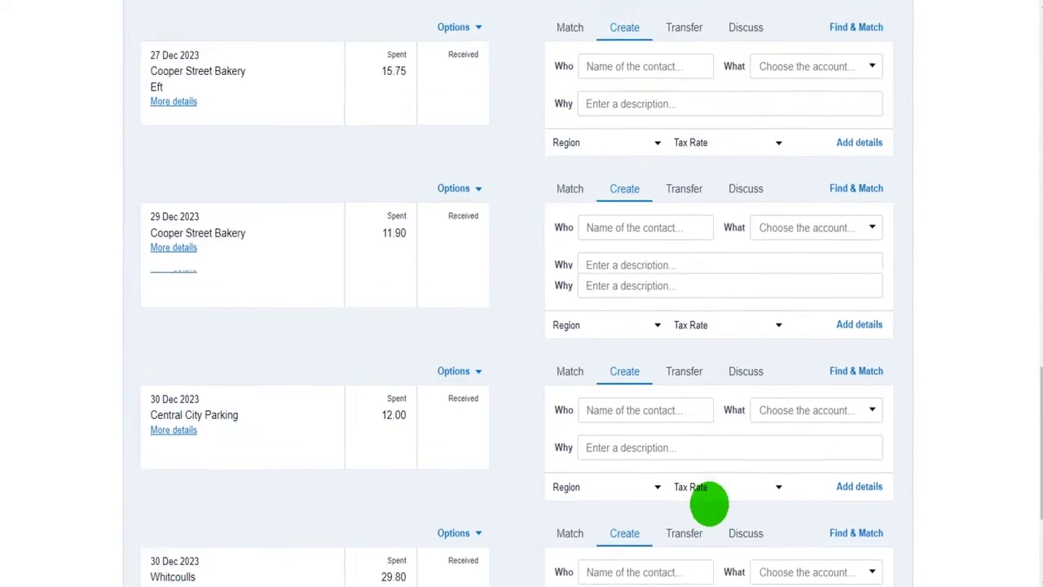
{"action": "scroll", "coordinate": [720, 489], "scroll_direction": "up", "scroll_amount": 5}
View the spend money bank rules for the Business Bank Account and return to its reconciliation page
{"action": "left_click", "coordinate": [883, 287]}
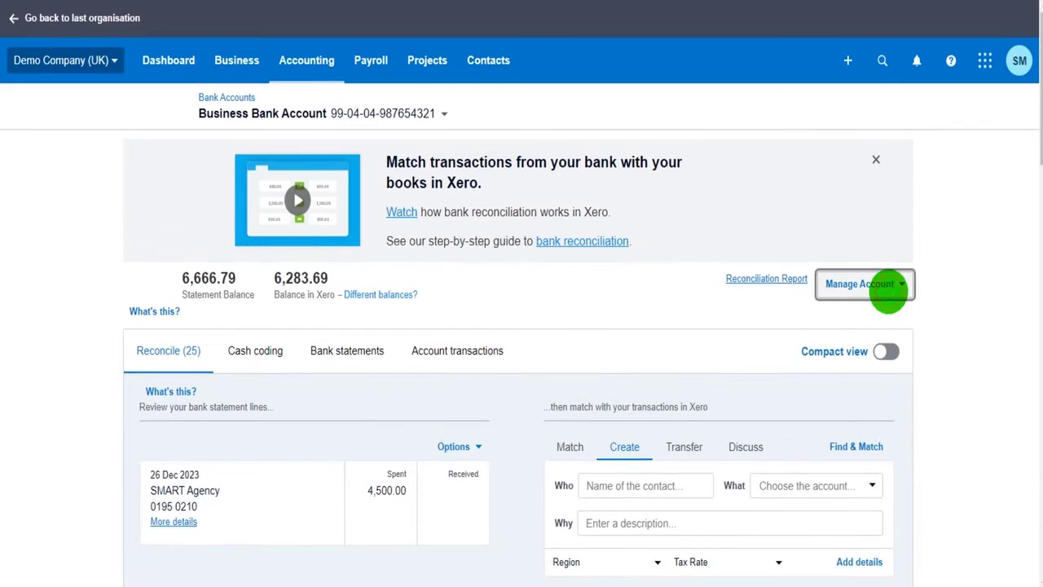
{"action": "left_click", "coordinate": [815, 381]}
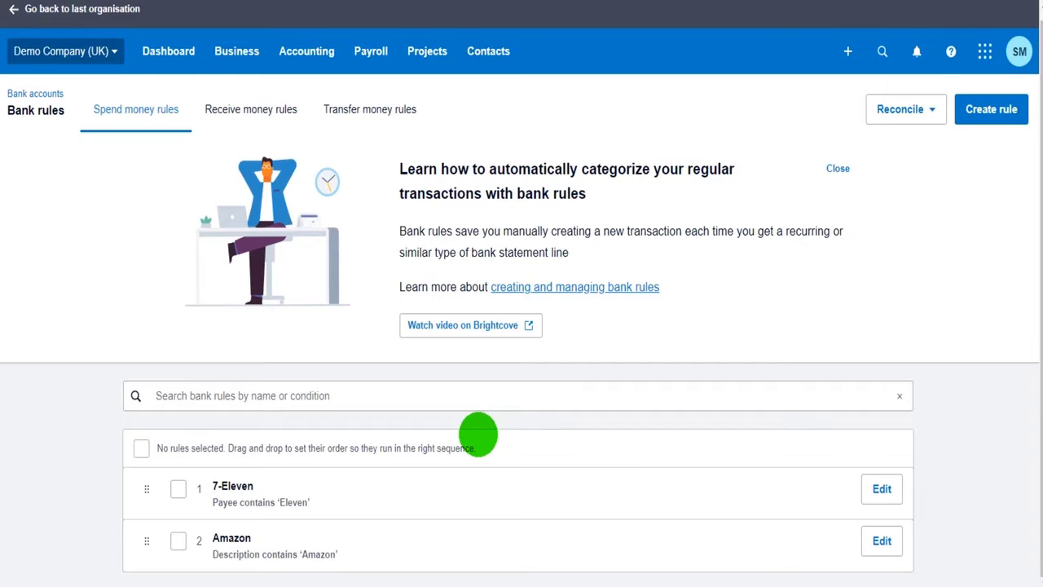
{"action": "left_click", "coordinate": [299, 42]}
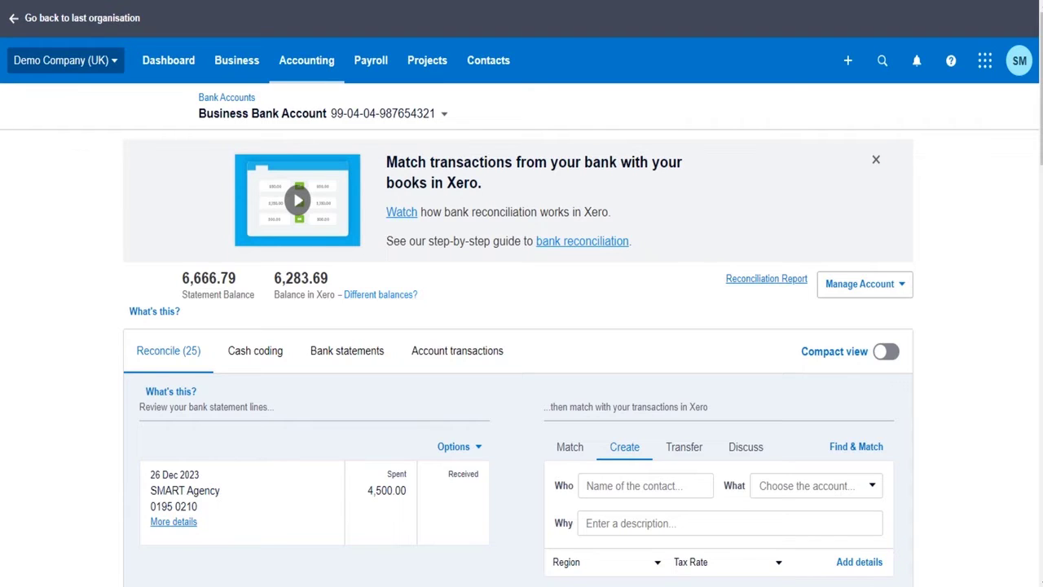
Review the 26 Dec 2023 statement lines still waiting to be matched, including SMART Agency and City Limousines
{"action": "scroll", "coordinate": [343, 371], "scroll_direction": "down", "scroll_amount": 2}
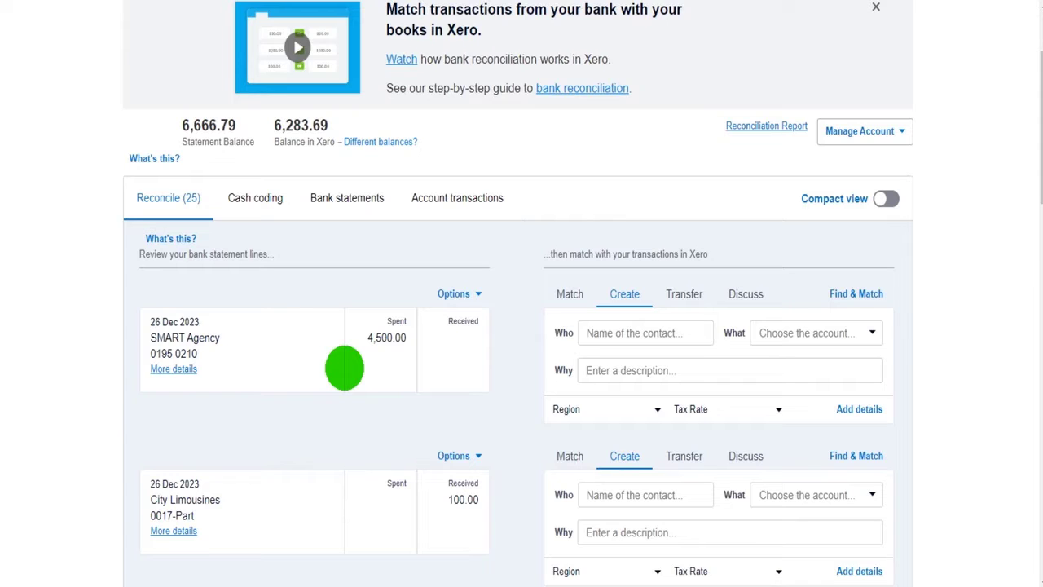
{"action": "scroll", "coordinate": [247, 438], "scroll_direction": "down", "scroll_amount": 3}
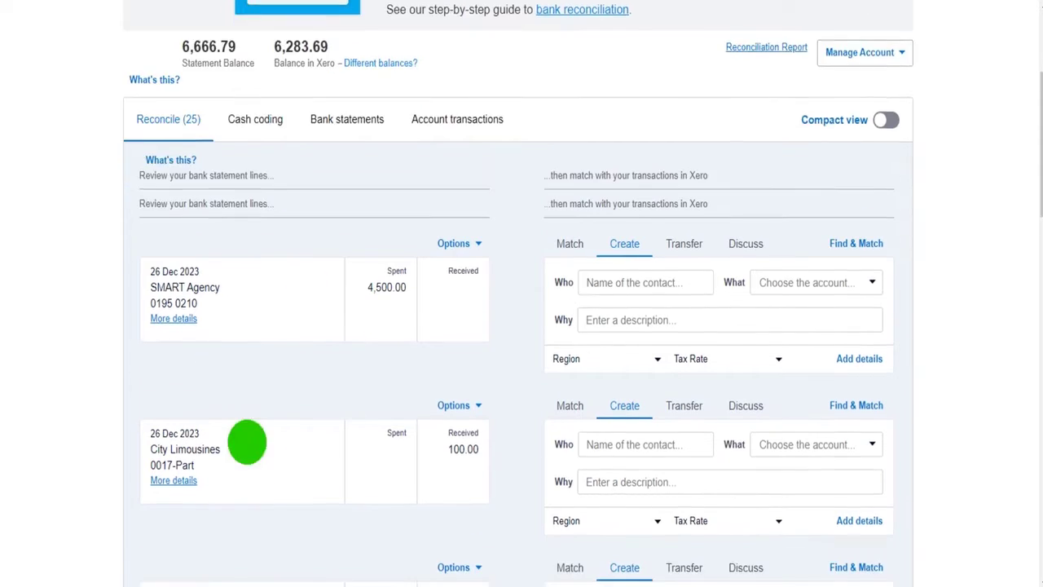
{"action": "scroll", "coordinate": [396, 354], "scroll_direction": "down", "scroll_amount": 5}
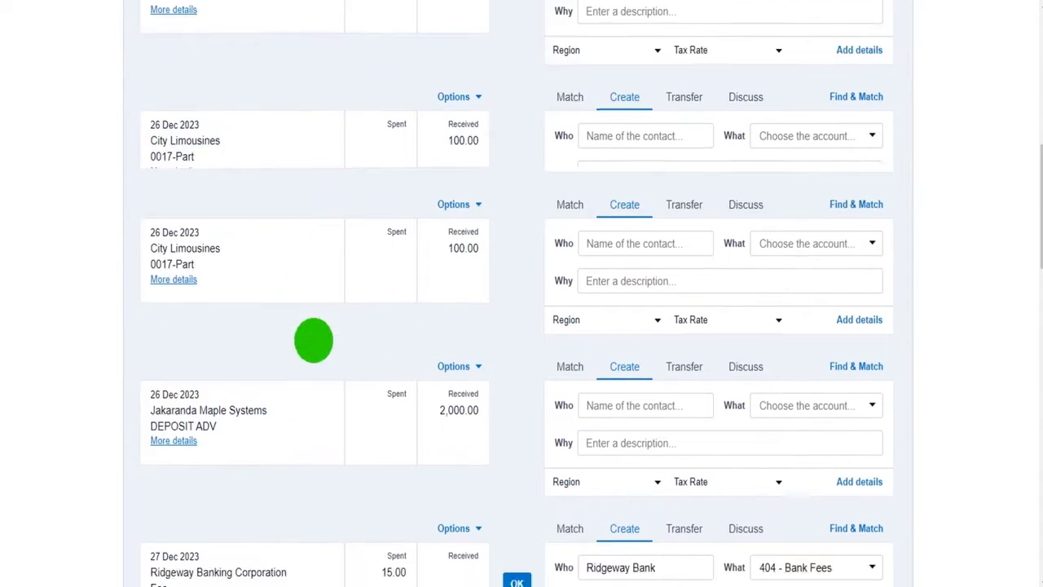
{"action": "scroll", "coordinate": [416, 400], "scroll_direction": "up", "scroll_amount": 10}
{"action": "scroll", "coordinate": [528, 404], "scroll_direction": "up", "scroll_amount": 1}
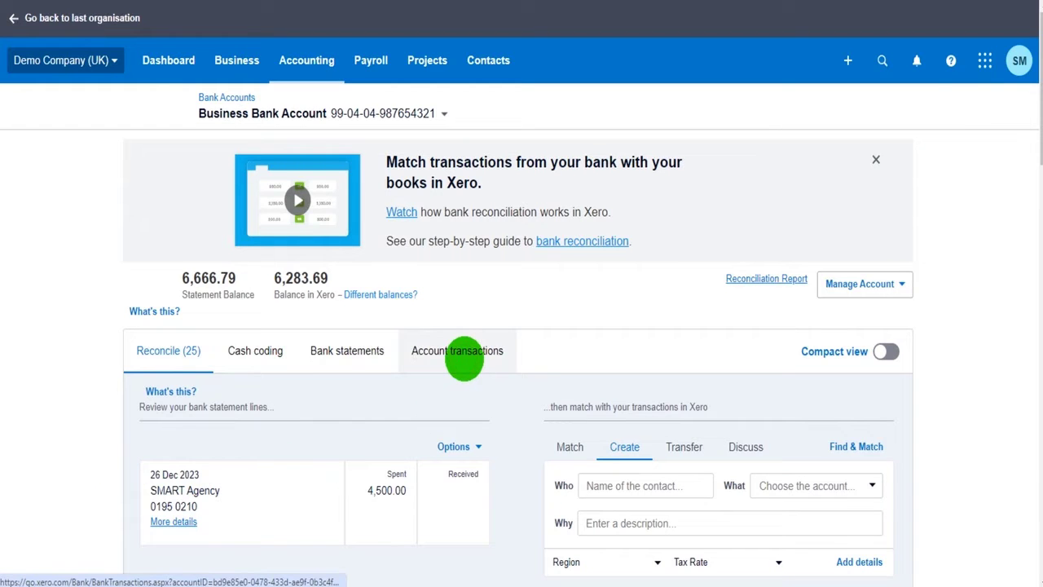
{"action": "left_click", "coordinate": [464, 352]}
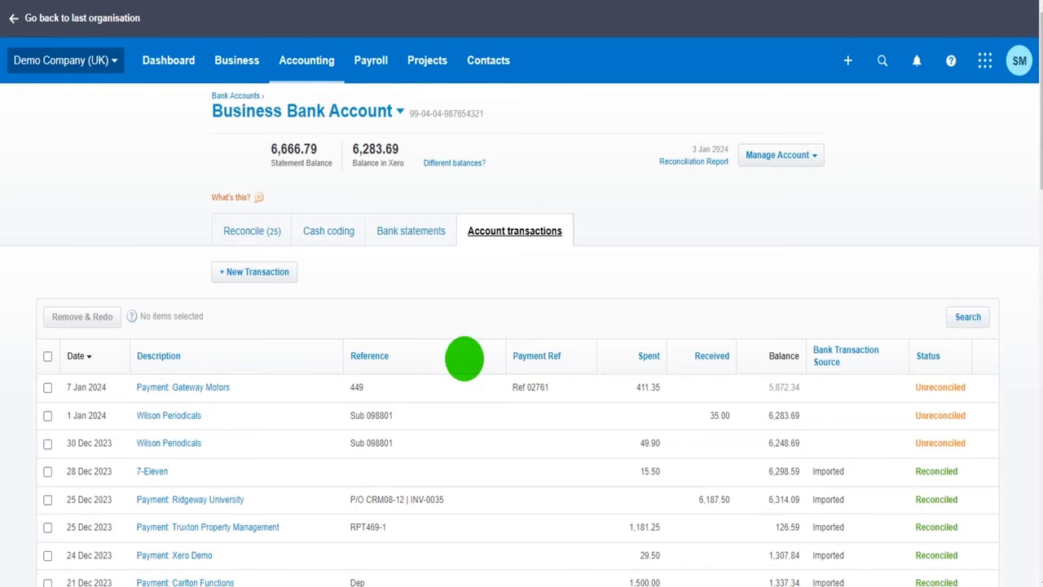
{"action": "scroll", "coordinate": [529, 325], "scroll_direction": "down", "scroll_amount": 15}
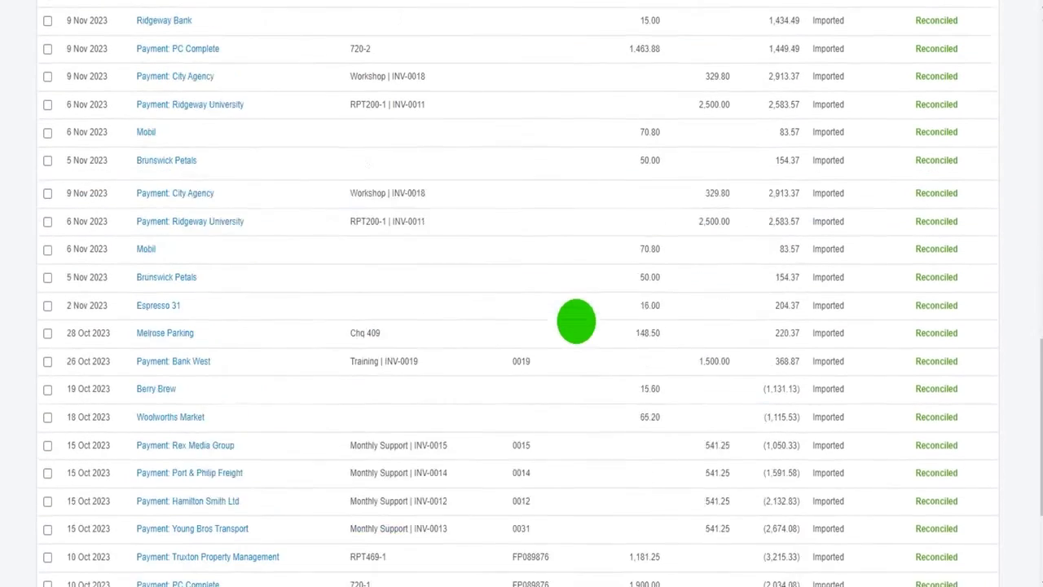
{"action": "scroll", "coordinate": [576, 320], "scroll_direction": "down", "scroll_amount": 2}
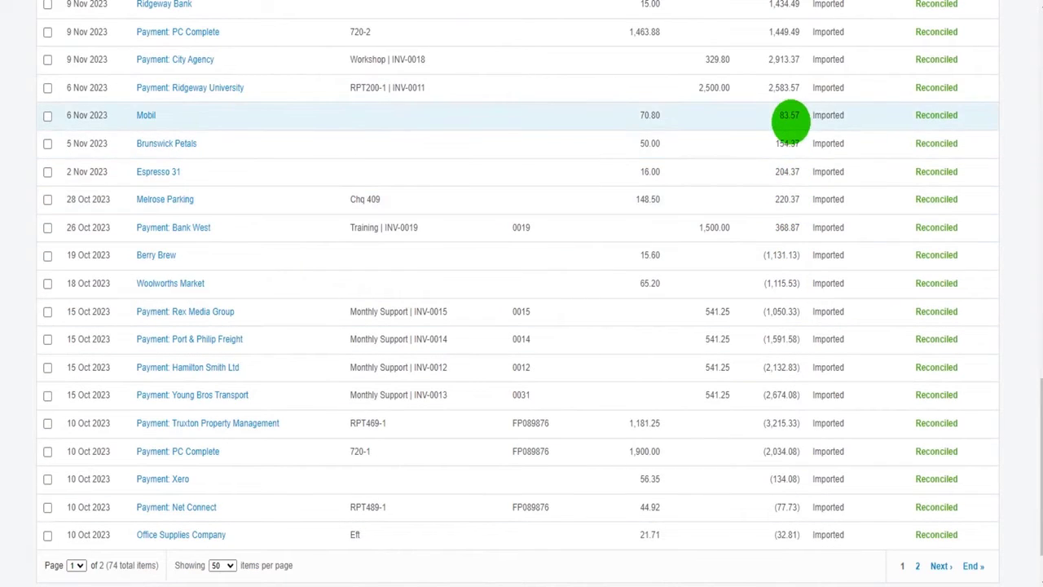
{"action": "scroll", "coordinate": [780, 268], "scroll_direction": "up", "scroll_amount": 15}
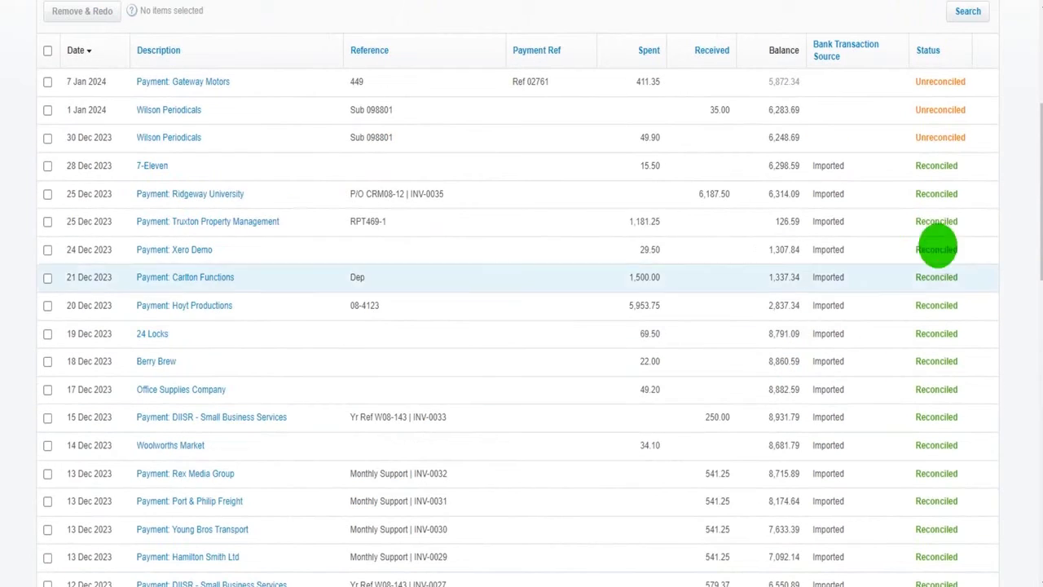
{"action": "scroll", "coordinate": [604, 409], "scroll_direction": "up", "scroll_amount": 2}
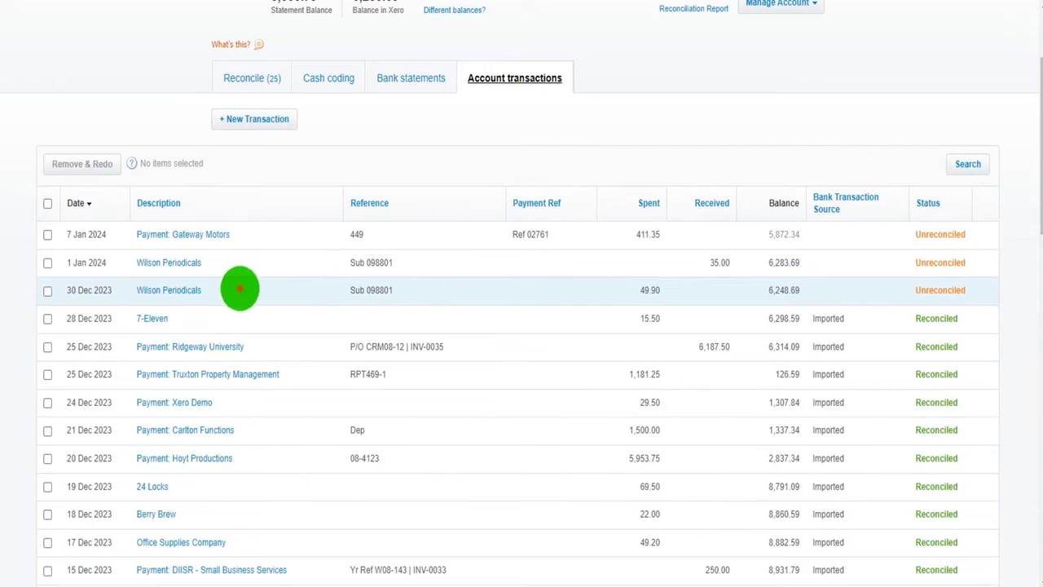
Open the 30 Dec 2023 Wilson Periodicals spend money transaction and mark it as reconciled
{"action": "left_click", "coordinate": [240, 289]}
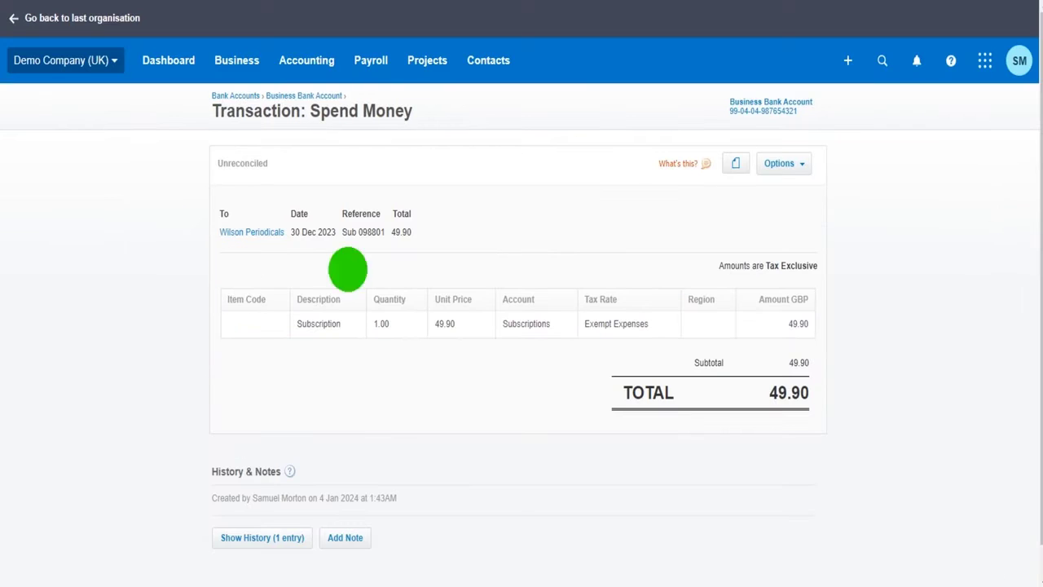
{"action": "left_click", "coordinate": [782, 163]}
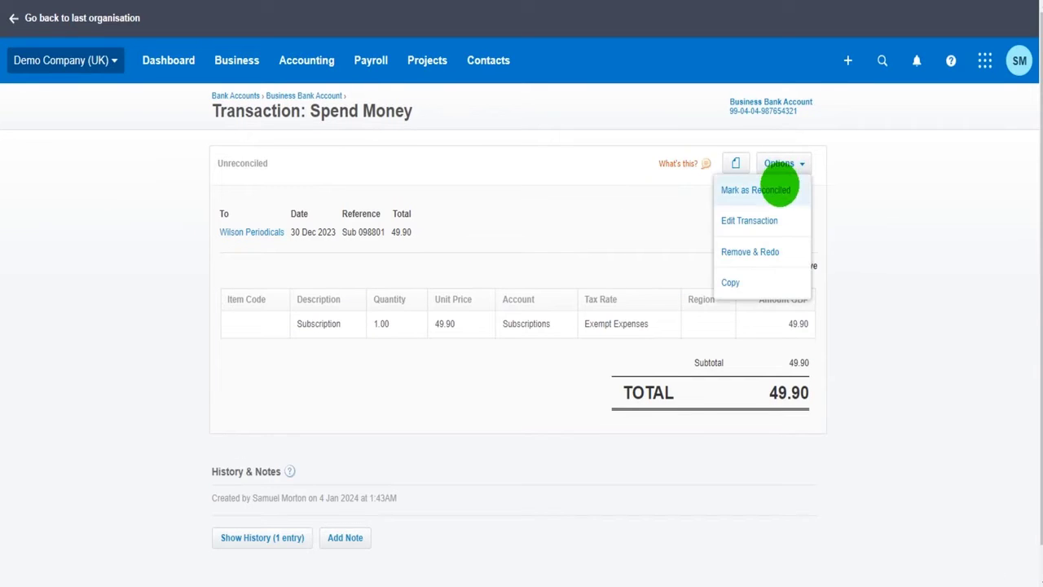
{"action": "left_click", "coordinate": [780, 186]}
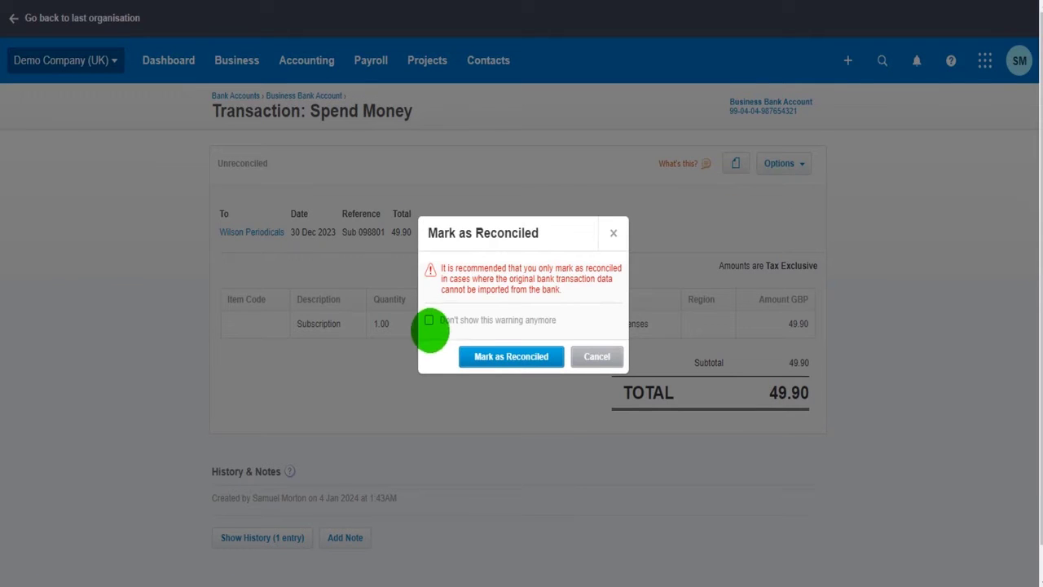
{"action": "left_click", "coordinate": [492, 359]}
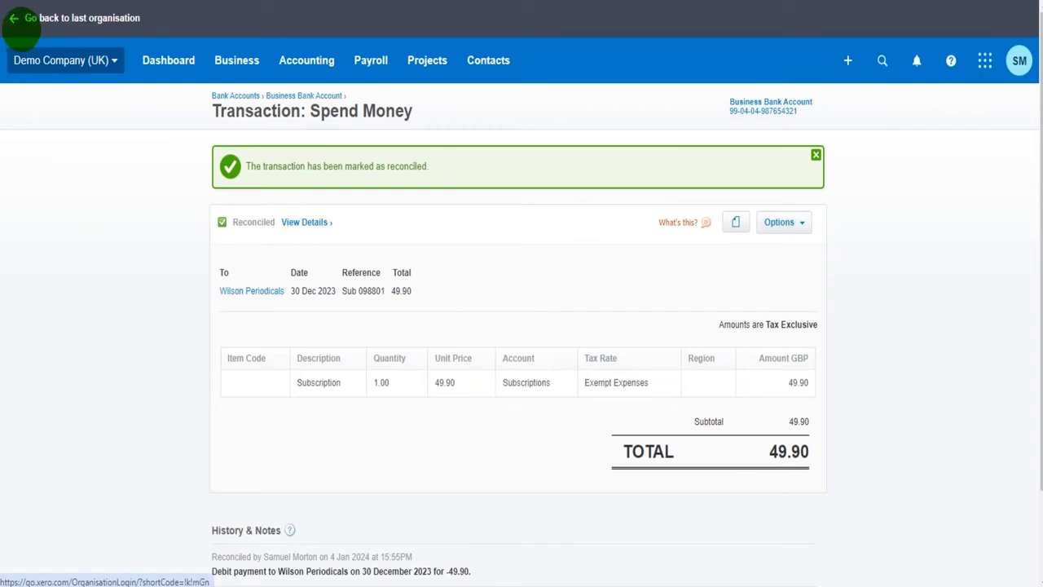
Go back through the bank accounts overview to the Business Bank Account's list of account transactions
{"action": "left_click", "coordinate": [303, 60]}
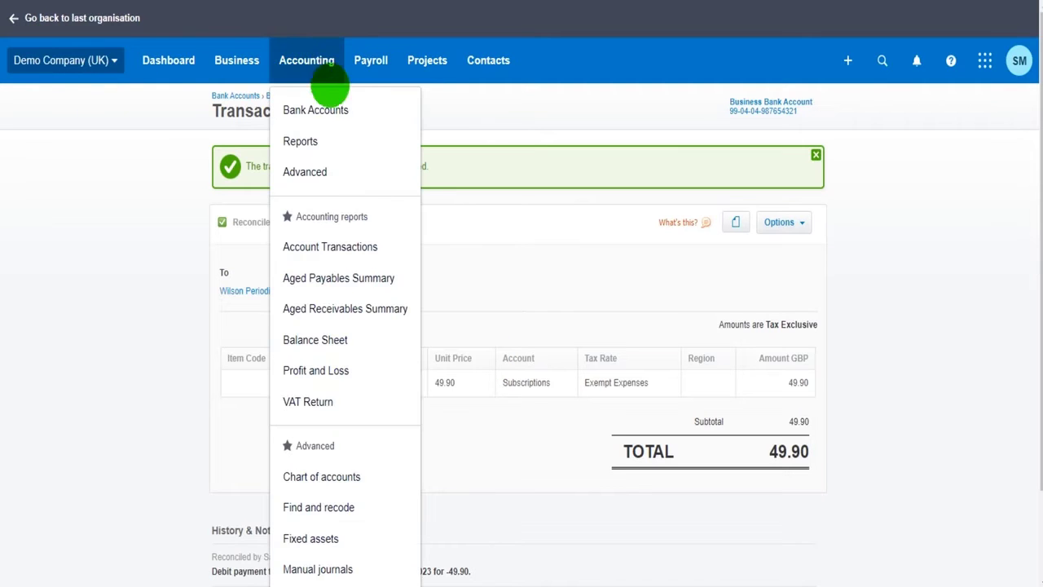
{"action": "left_click", "coordinate": [337, 103]}
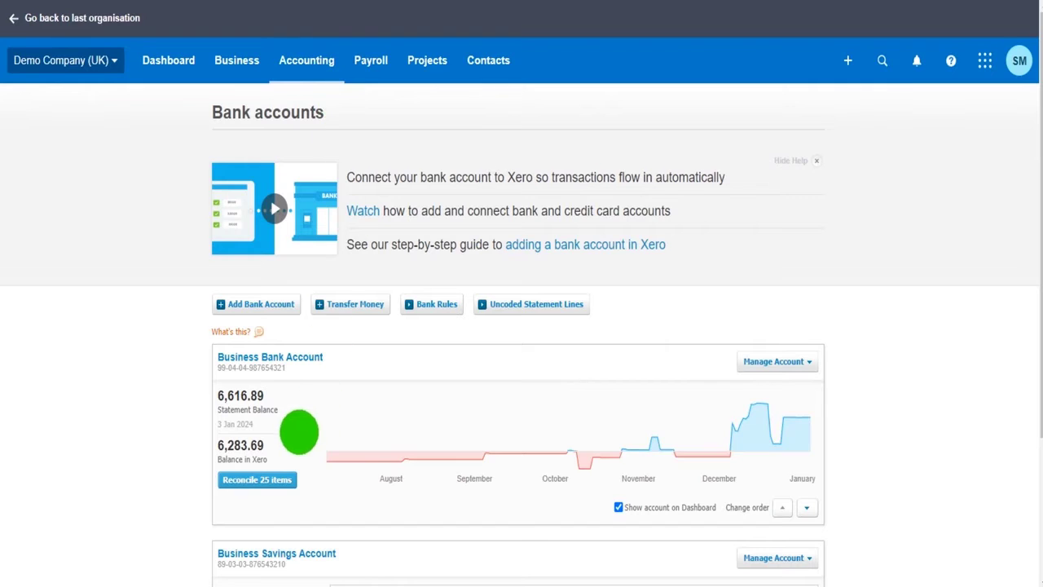
{"action": "scroll", "coordinate": [298, 367], "scroll_direction": "down", "scroll_amount": 1}
{"action": "left_click", "coordinate": [281, 408]}
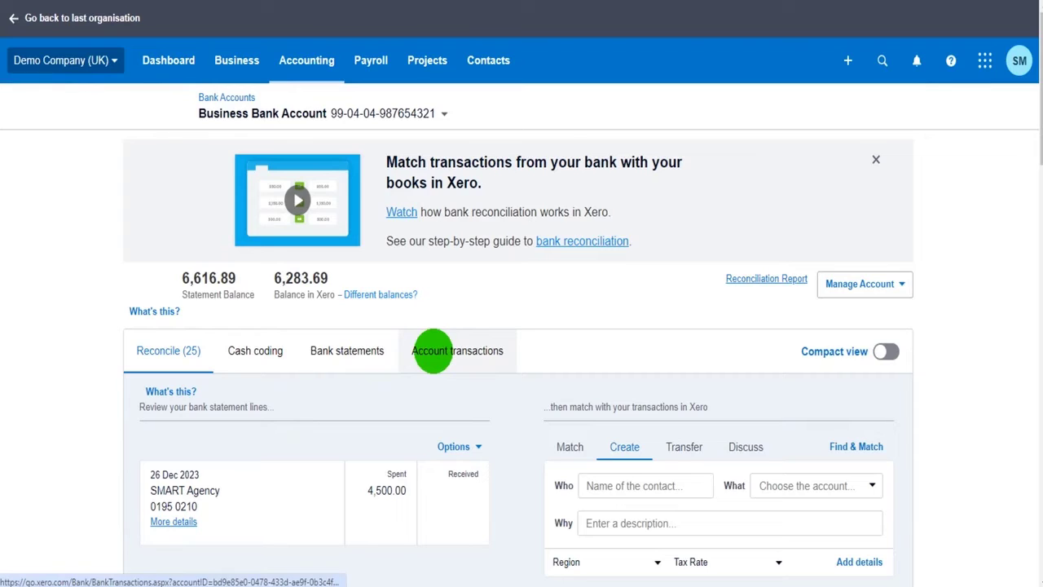
{"action": "left_click", "coordinate": [431, 351]}
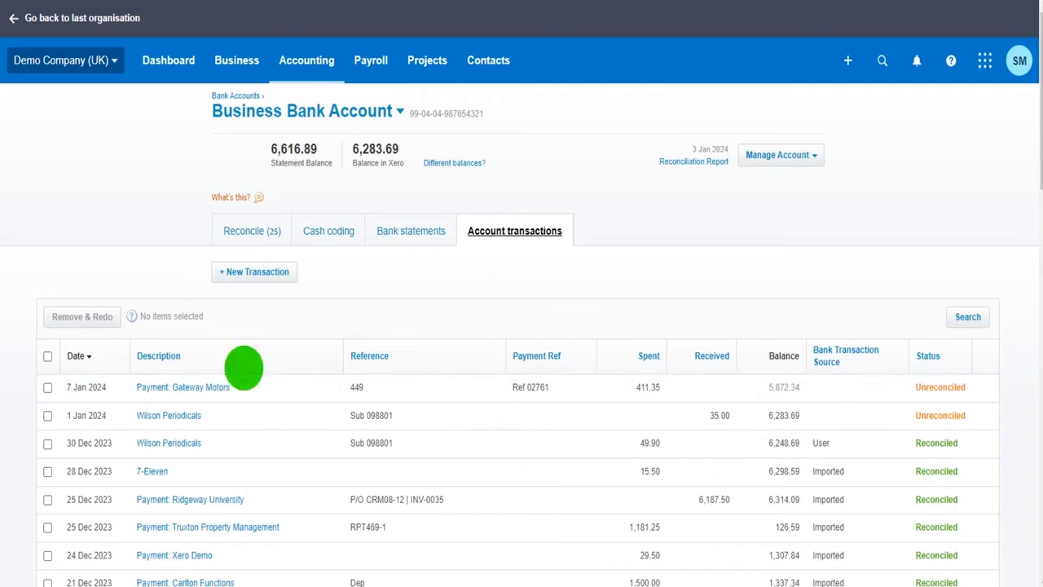
{"action": "scroll", "coordinate": [429, 424], "scroll_direction": "down", "scroll_amount": 3}
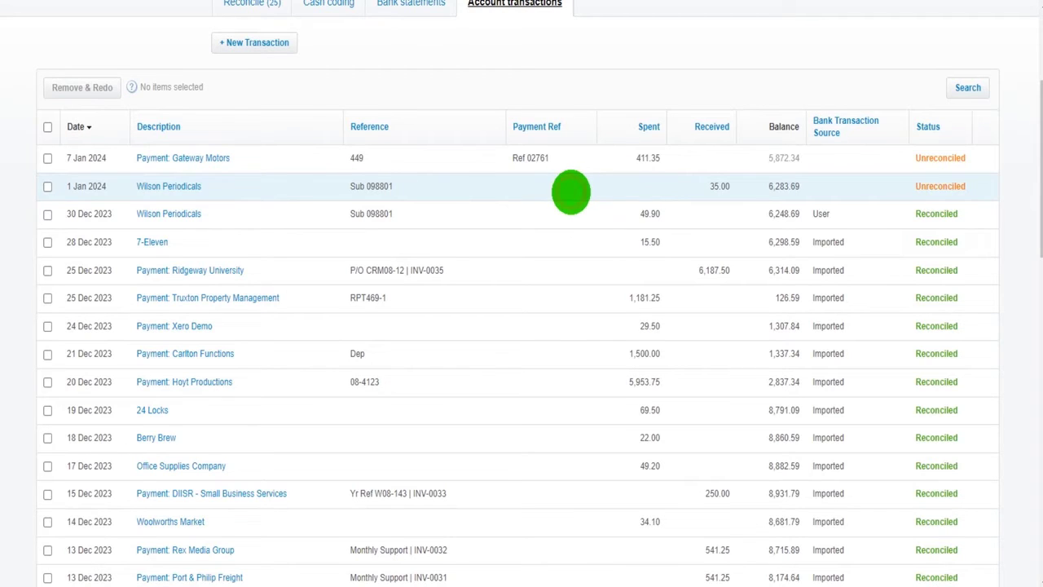
Open the 1 Jan 2024 Wilson Periodicals receive money transaction and mark it as reconciled
{"action": "left_click", "coordinate": [570, 192]}
{"action": "left_click", "coordinate": [797, 163]}
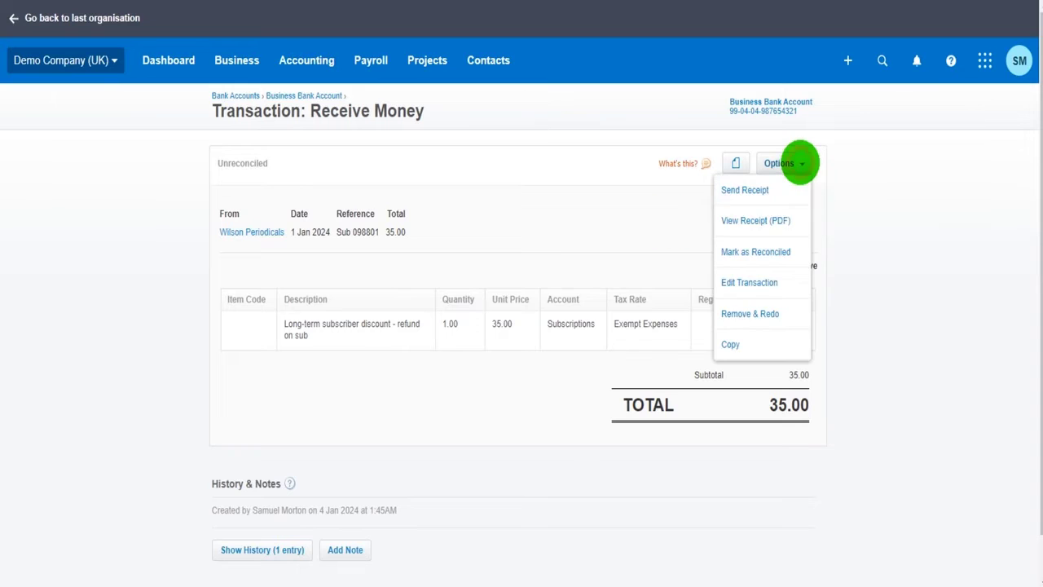
{"action": "left_click", "coordinate": [758, 252]}
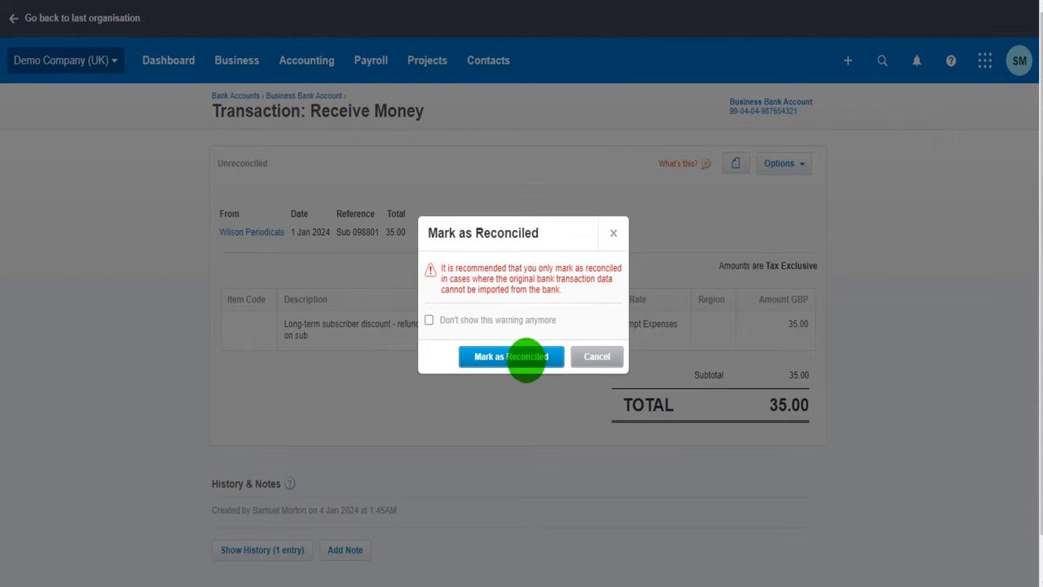
{"action": "left_click", "coordinate": [526, 358]}
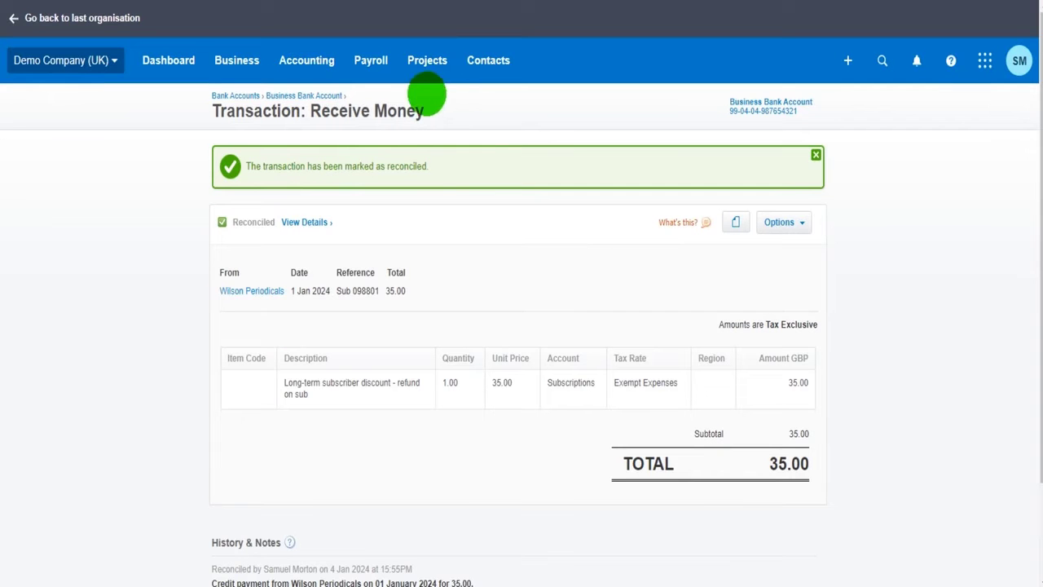
{"action": "left_click", "coordinate": [323, 61]}
{"action": "left_click", "coordinate": [302, 109]}
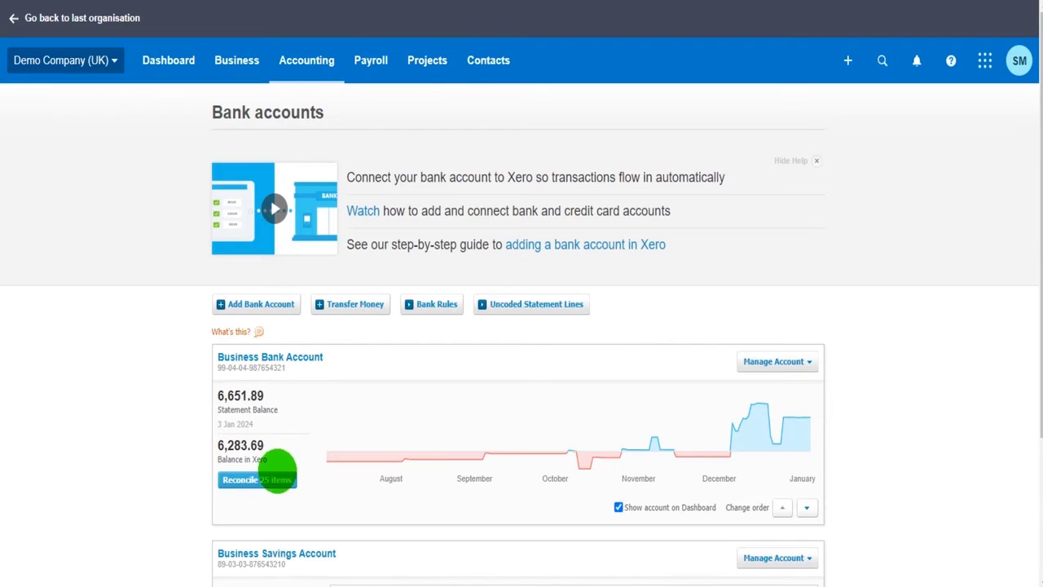
{"action": "left_click", "coordinate": [275, 479]}
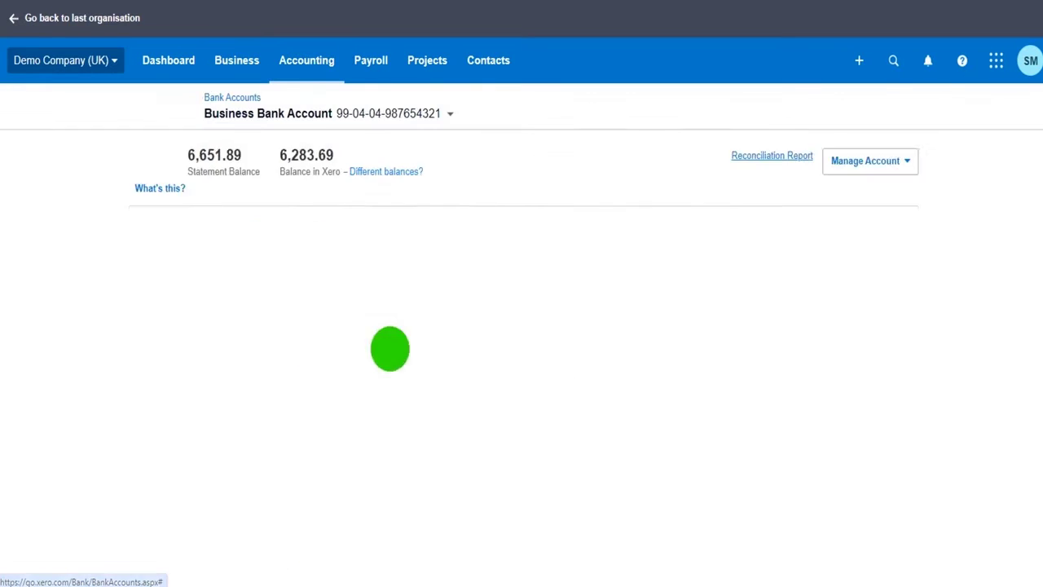
{"action": "scroll", "coordinate": [497, 340], "scroll_direction": "down", "scroll_amount": 3}
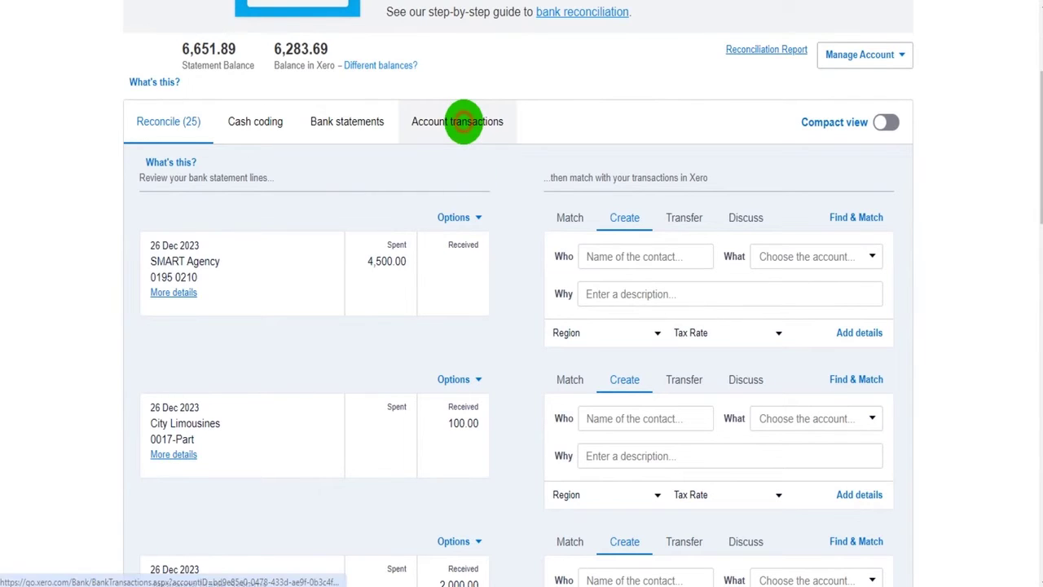
{"action": "left_click", "coordinate": [463, 121]}
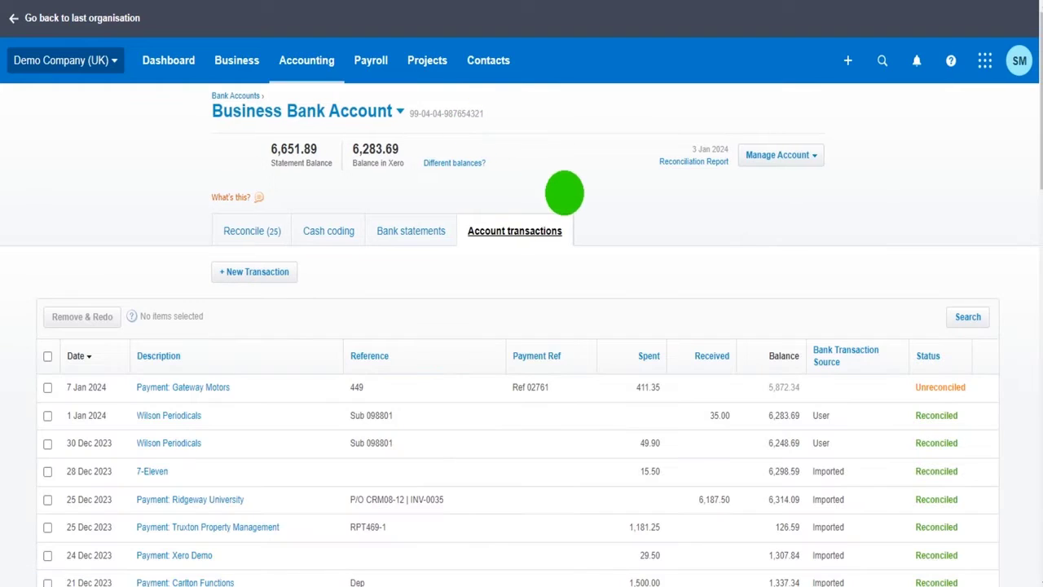
{"action": "scroll", "coordinate": [679, 217], "scroll_direction": "down", "scroll_amount": 1}
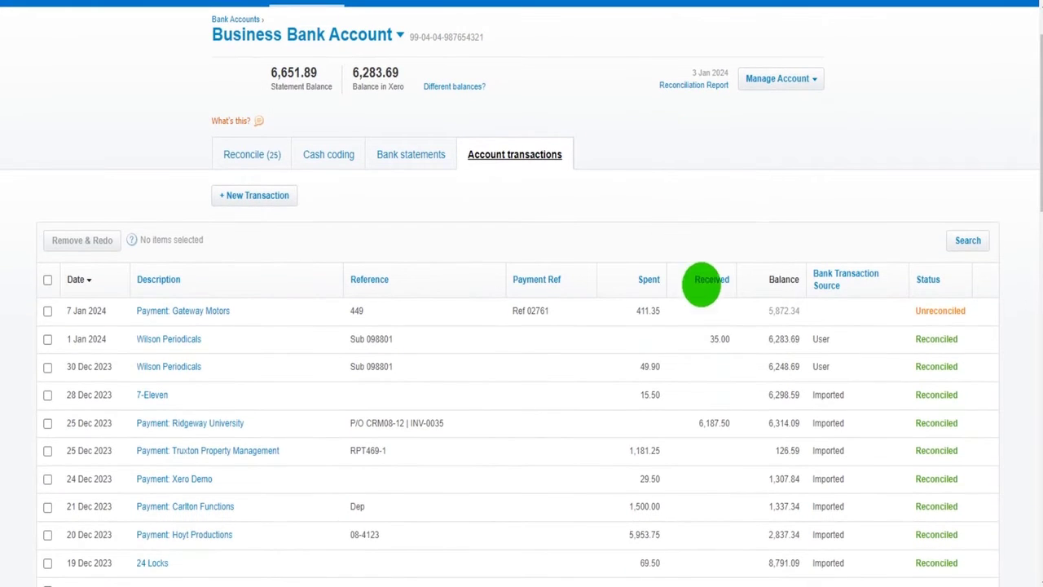
{"action": "scroll", "coordinate": [887, 351], "scroll_direction": "up", "scroll_amount": 1}
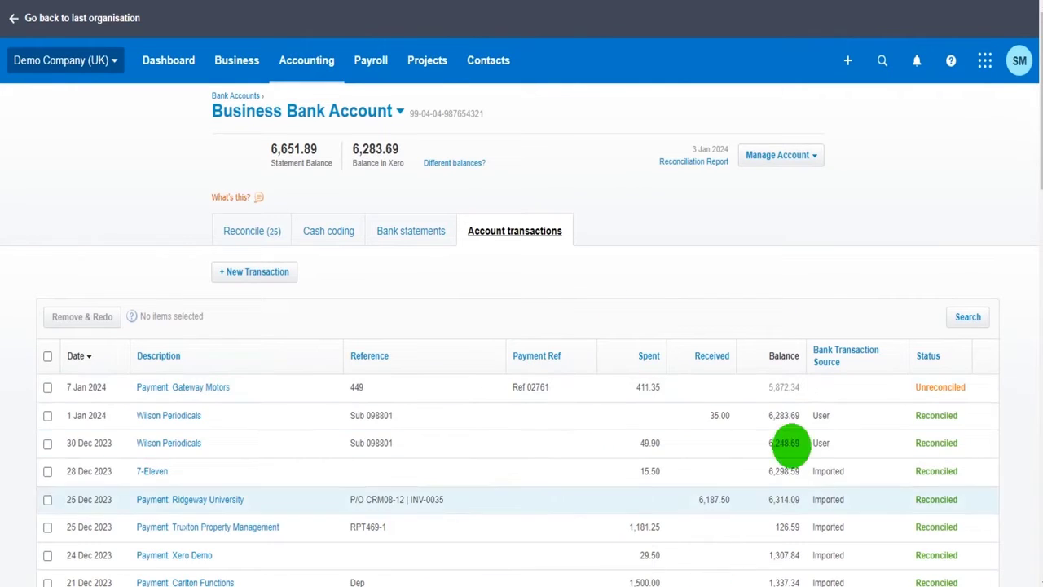
{"action": "scroll", "coordinate": [710, 426], "scroll_direction": "down", "scroll_amount": 1}
Go to the Business Bank Account's reconcile view and open its bank reconciliation report
{"action": "scroll", "coordinate": [237, 281], "scroll_direction": "up", "scroll_amount": 1}
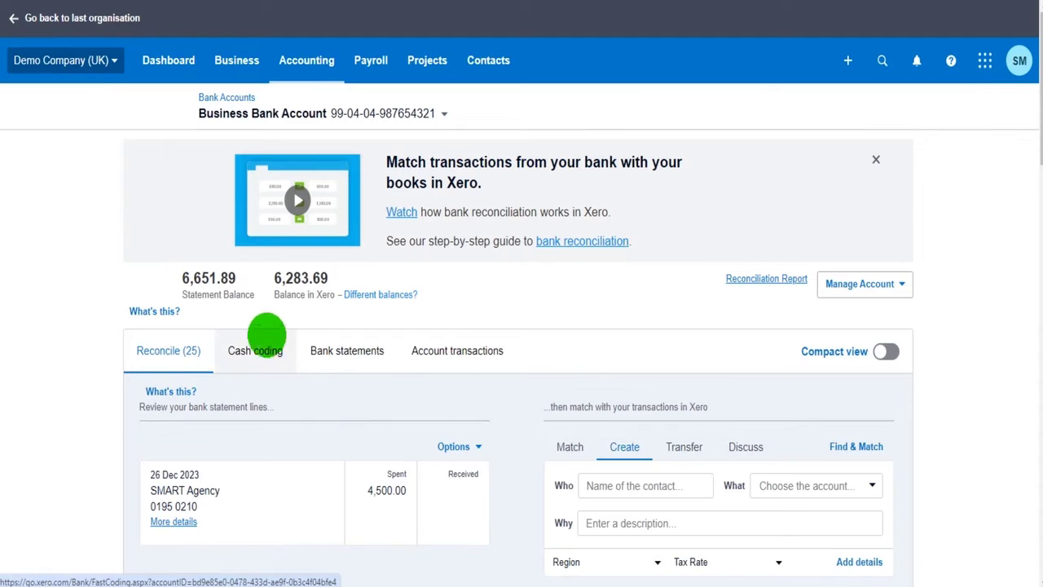
{"action": "scroll", "coordinate": [318, 434], "scroll_direction": "down", "scroll_amount": 2}
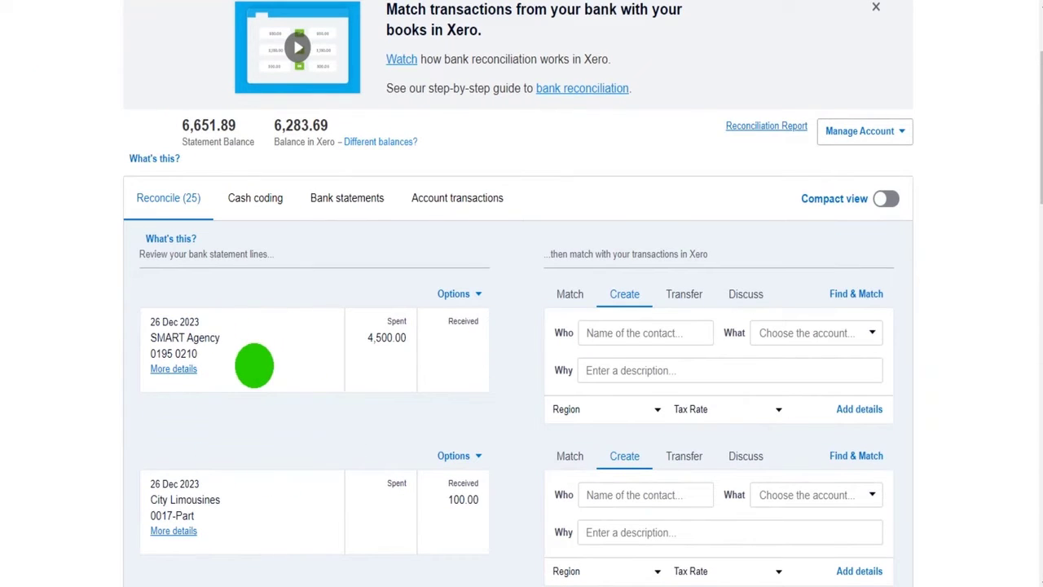
{"action": "scroll", "coordinate": [262, 366], "scroll_direction": "up", "scroll_amount": 1}
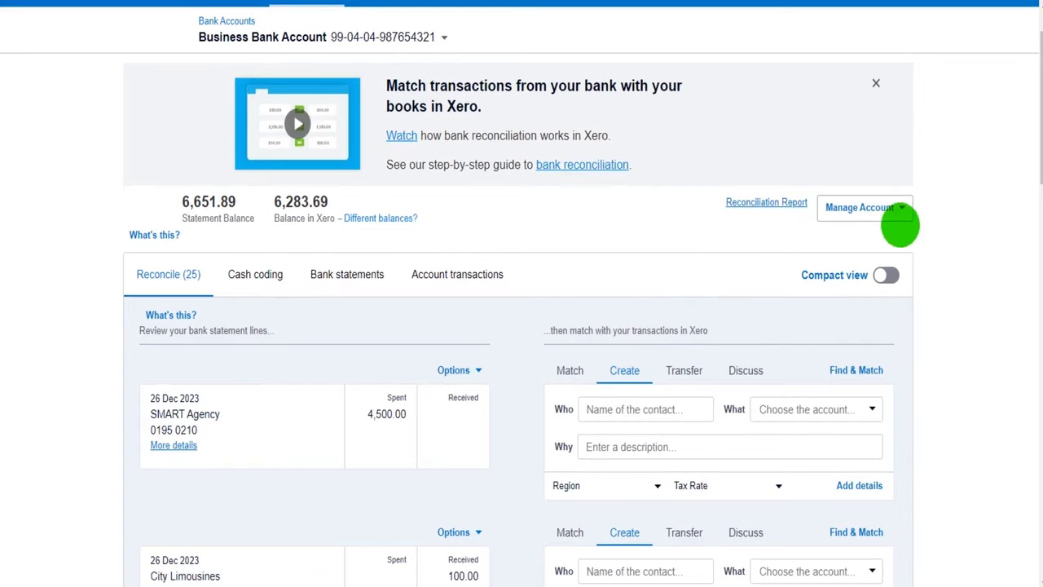
{"action": "left_click", "coordinate": [882, 218]}
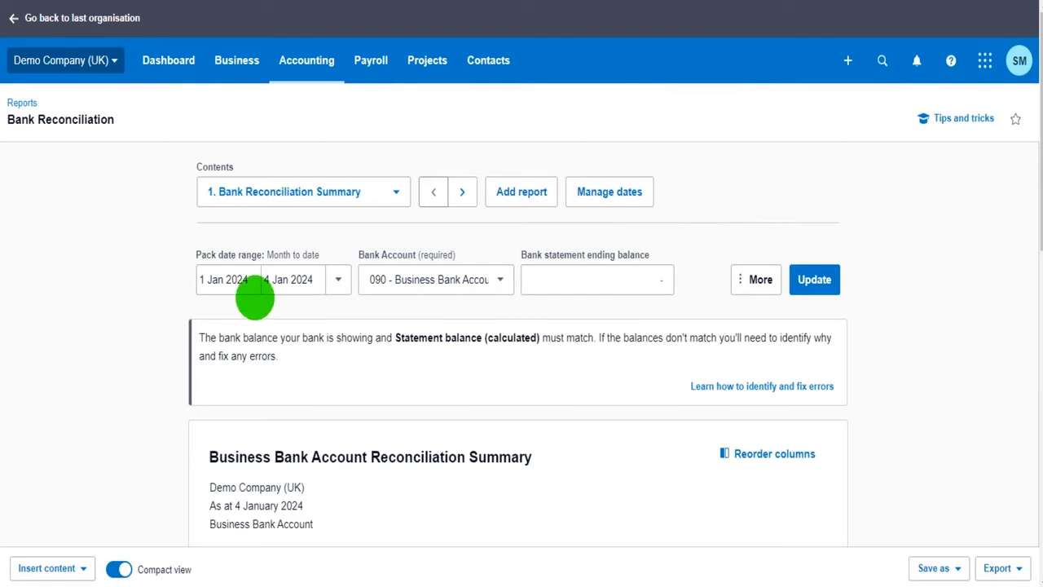
Update the reconciliation report for 1 Dec 2023 to 31 Dec 2023 with a bank statement ending balance of 3500.00
{"action": "left_click", "coordinate": [243, 281]}
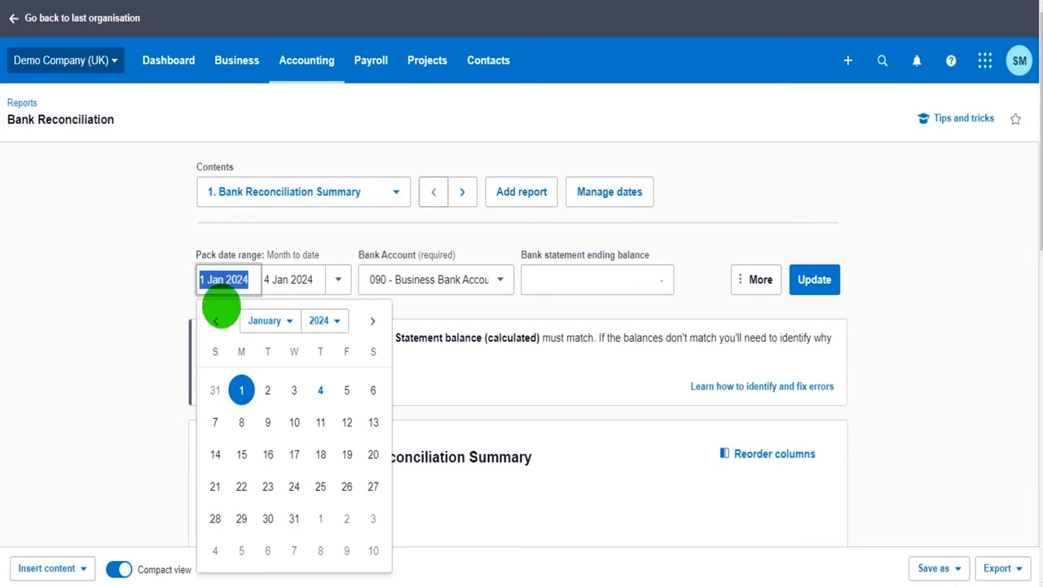
{"action": "left_click", "coordinate": [213, 320]}
{"action": "left_click", "coordinate": [347, 389]}
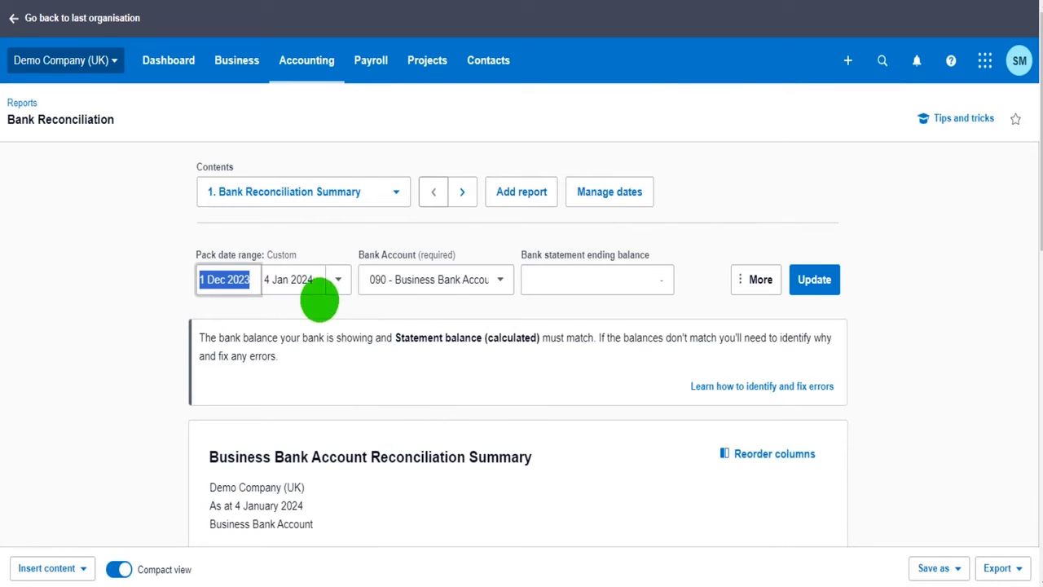
{"action": "left_click", "coordinate": [306, 281]}
{"action": "left_click", "coordinate": [279, 320]}
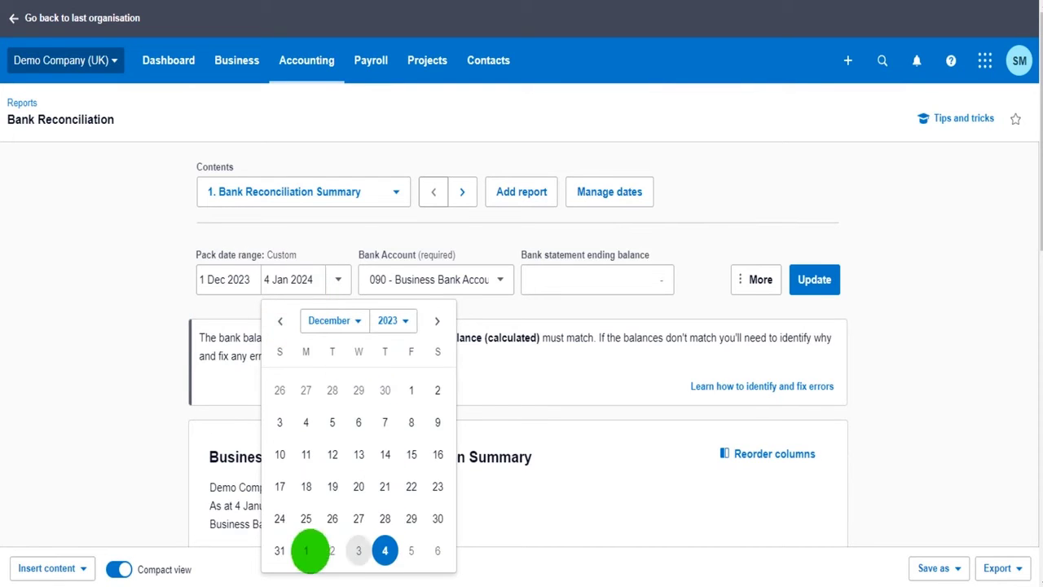
{"action": "left_click", "coordinate": [277, 553]}
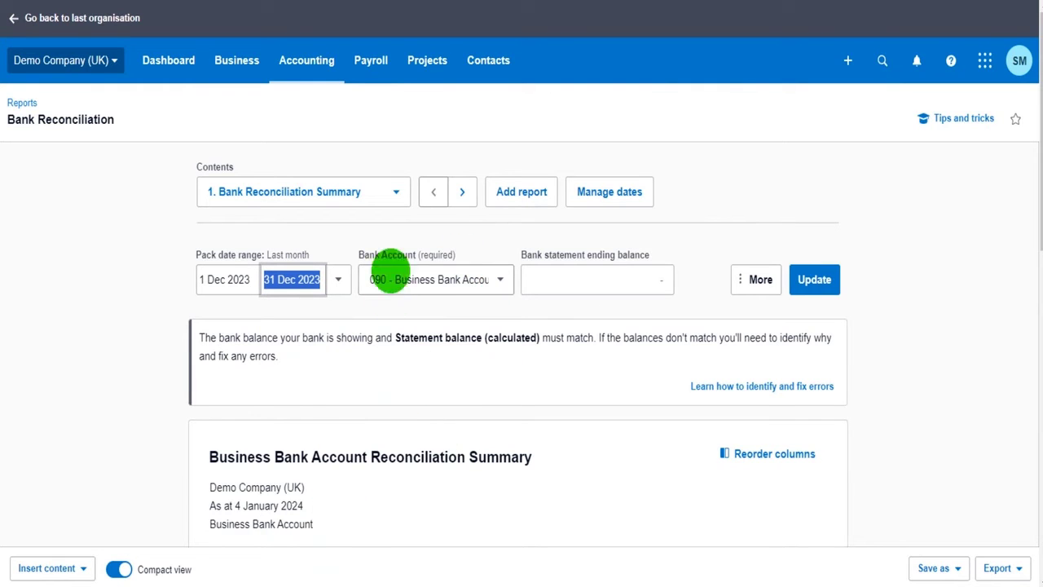
{"action": "left_click", "coordinate": [591, 279]}
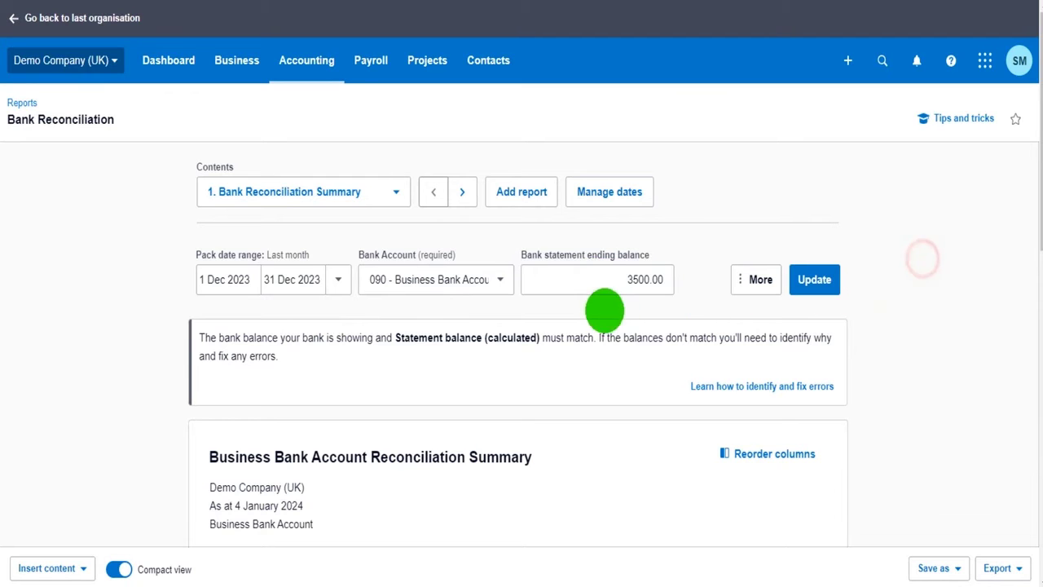
{"action": "left_click", "coordinate": [814, 281]}
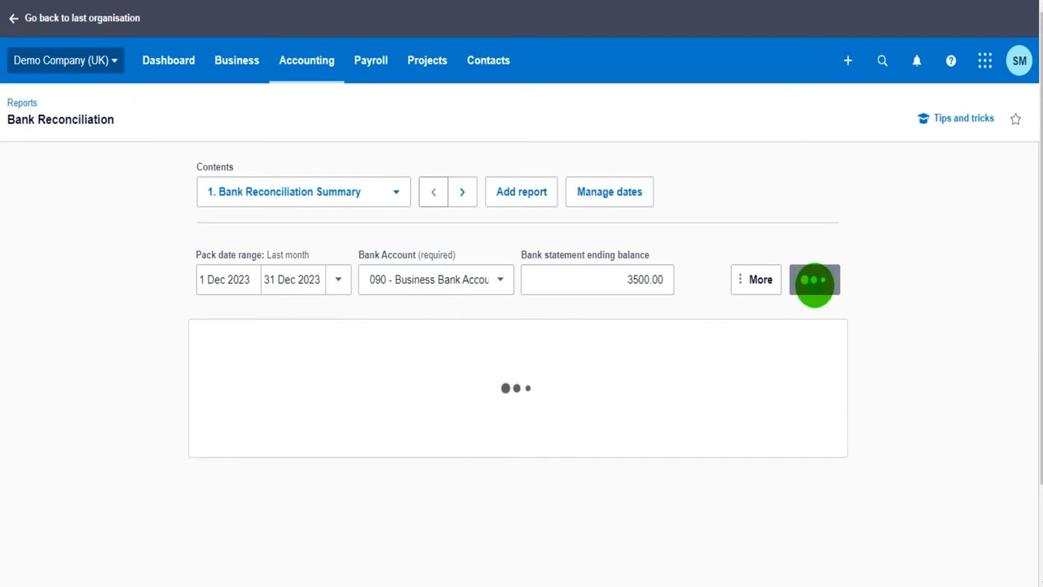
Examine the reconciliation summary's totals, unreconciled statement lines and statement balances to see whether the calculated balance matches the bank statement
{"action": "scroll", "coordinate": [897, 375], "scroll_direction": "down", "scroll_amount": 5}
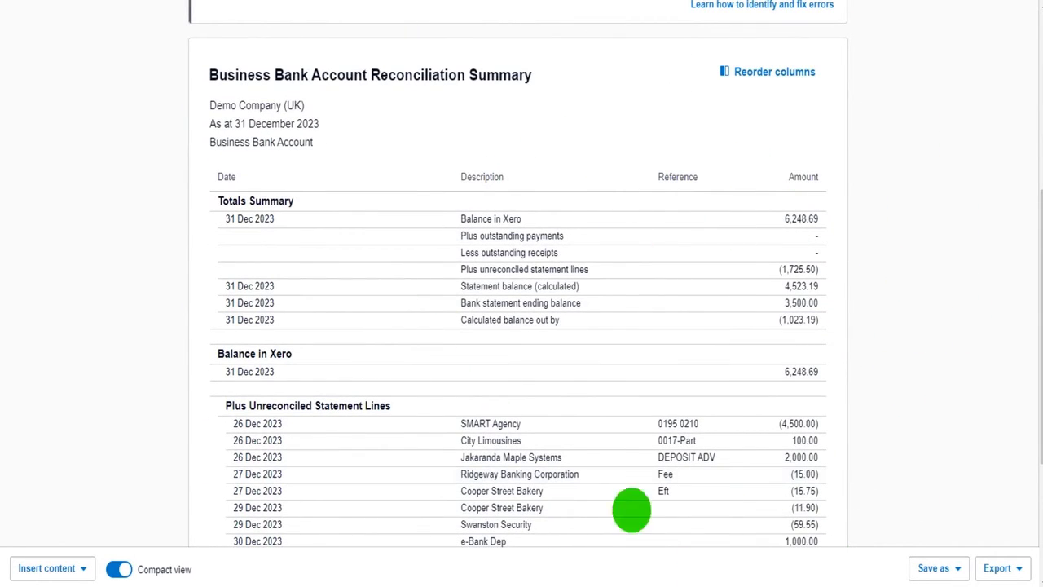
{"action": "scroll", "coordinate": [630, 313], "scroll_direction": "down", "scroll_amount": 3}
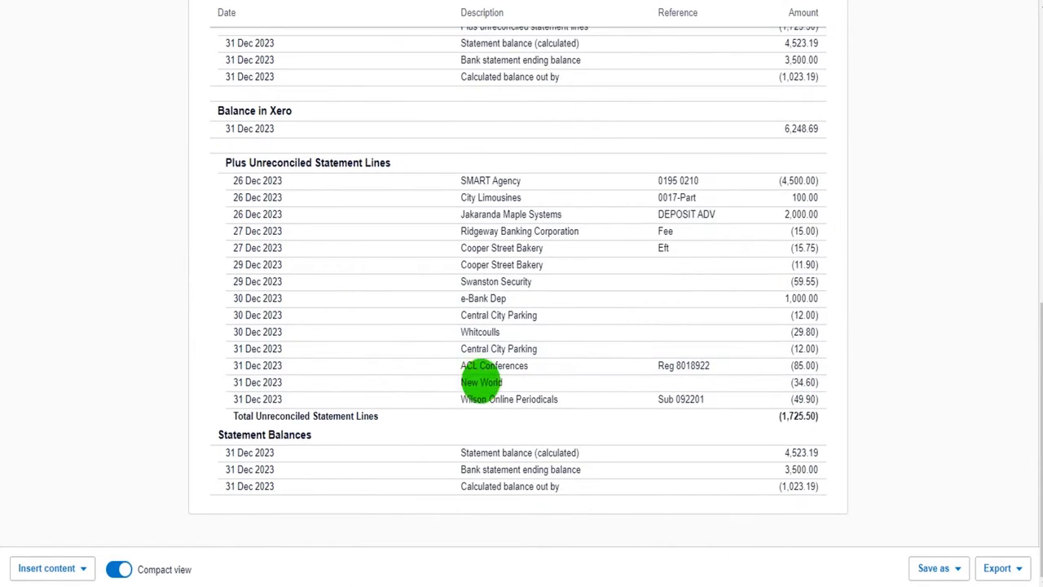
{"action": "scroll", "coordinate": [503, 454], "scroll_direction": "up", "scroll_amount": 10}
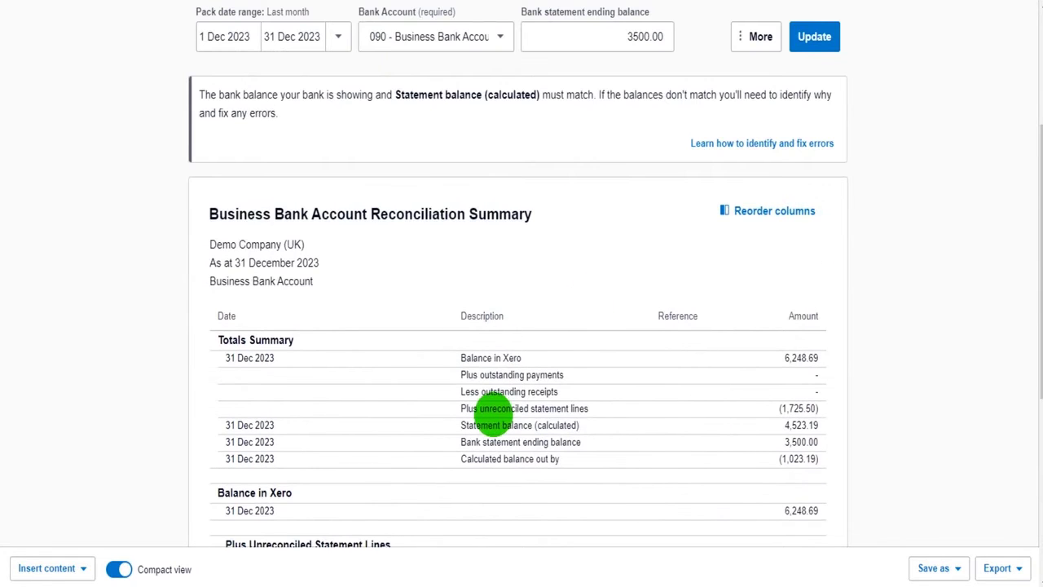
{"action": "scroll", "coordinate": [491, 415], "scroll_direction": "down", "scroll_amount": 2}
{"action": "left_click_drag", "start_coordinate": [222, 187], "coordinate": [910, 301]}
{"action": "left_click", "coordinate": [910, 300]}
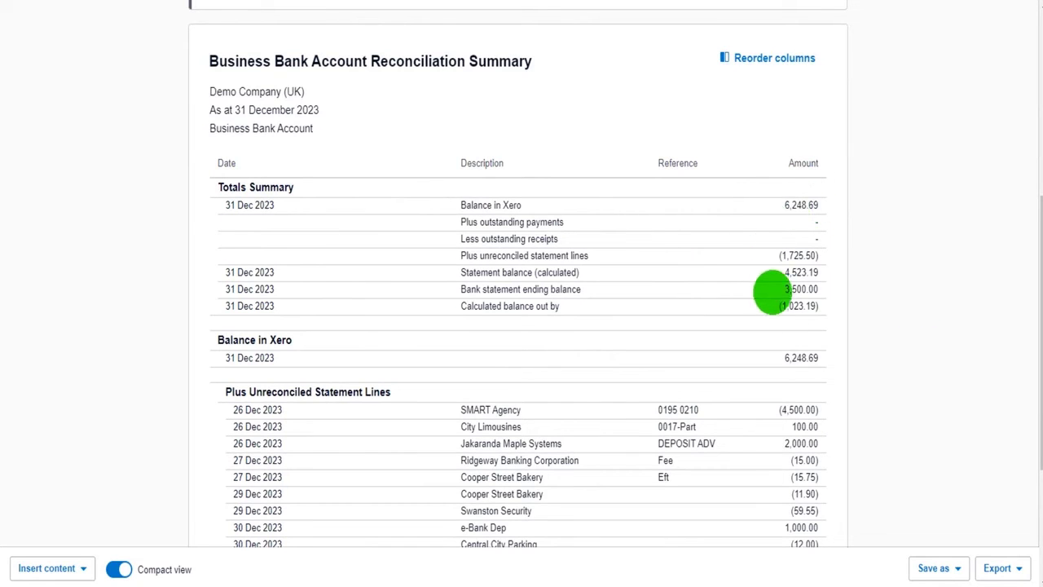
{"action": "scroll", "coordinate": [918, 312], "scroll_direction": "down", "scroll_amount": 5}
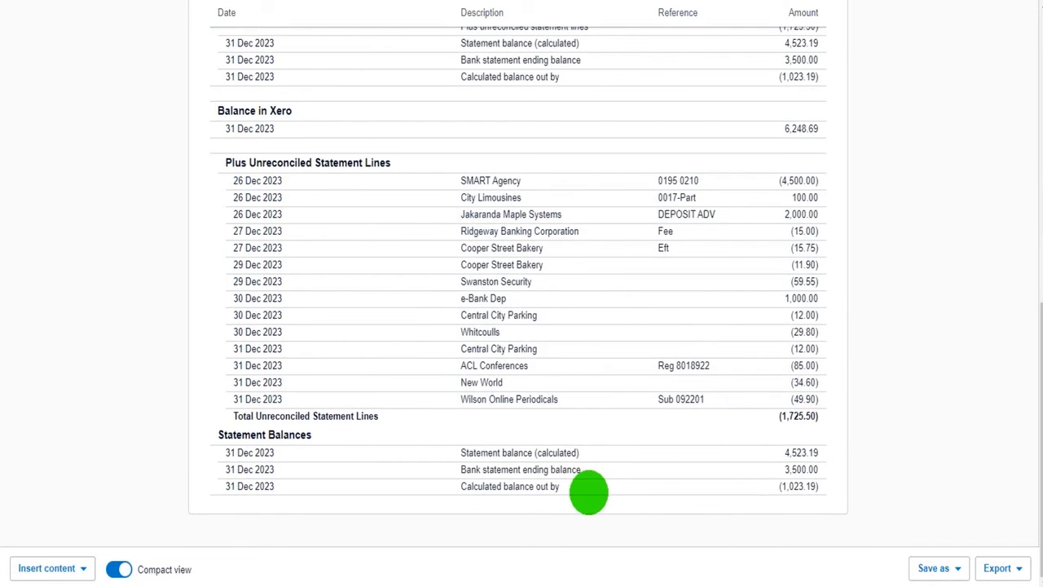
{"action": "scroll", "coordinate": [588, 491], "scroll_direction": "up", "scroll_amount": 3}
{"action": "scroll", "coordinate": [588, 491], "scroll_direction": "up", "scroll_amount": 1}
{"action": "scroll", "coordinate": [588, 491], "scroll_direction": "down", "scroll_amount": 3}
{"action": "scroll", "coordinate": [588, 491], "scroll_direction": "up", "scroll_amount": 5}
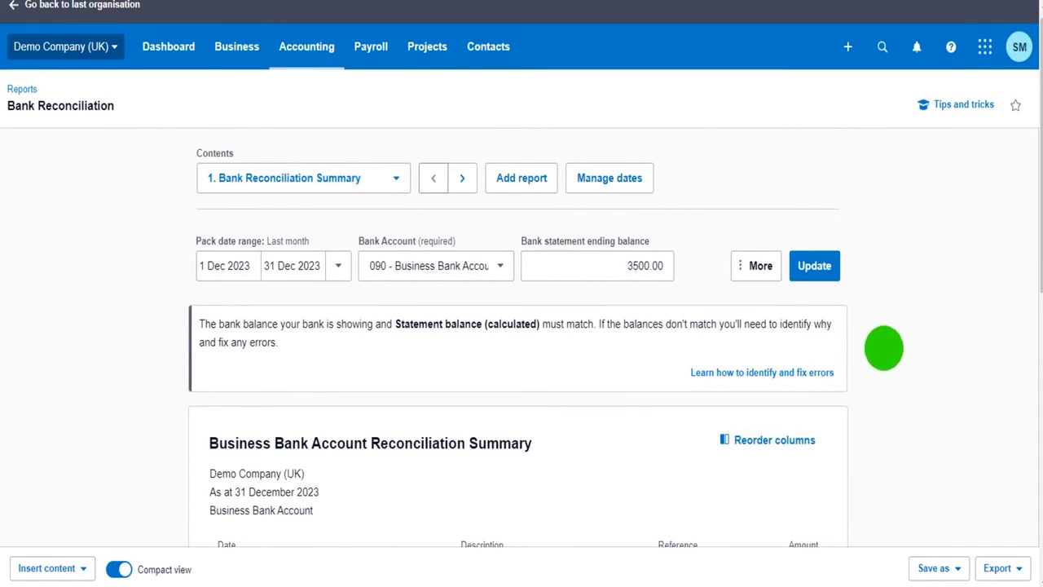
{"action": "scroll", "coordinate": [882, 389], "scroll_direction": "down", "scroll_amount": 7}
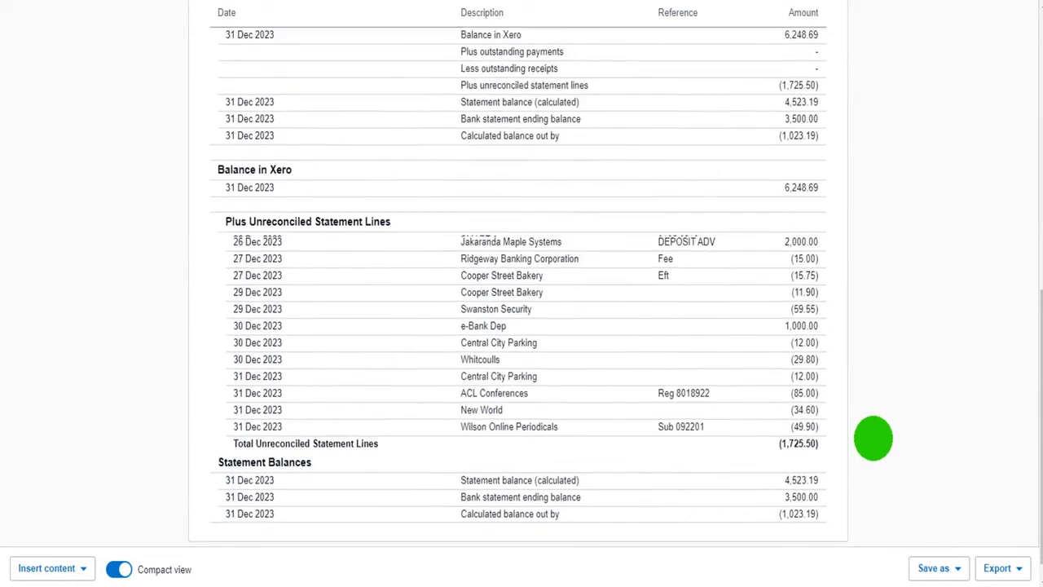
{"action": "scroll", "coordinate": [871, 437], "scroll_direction": "up", "scroll_amount": 4}
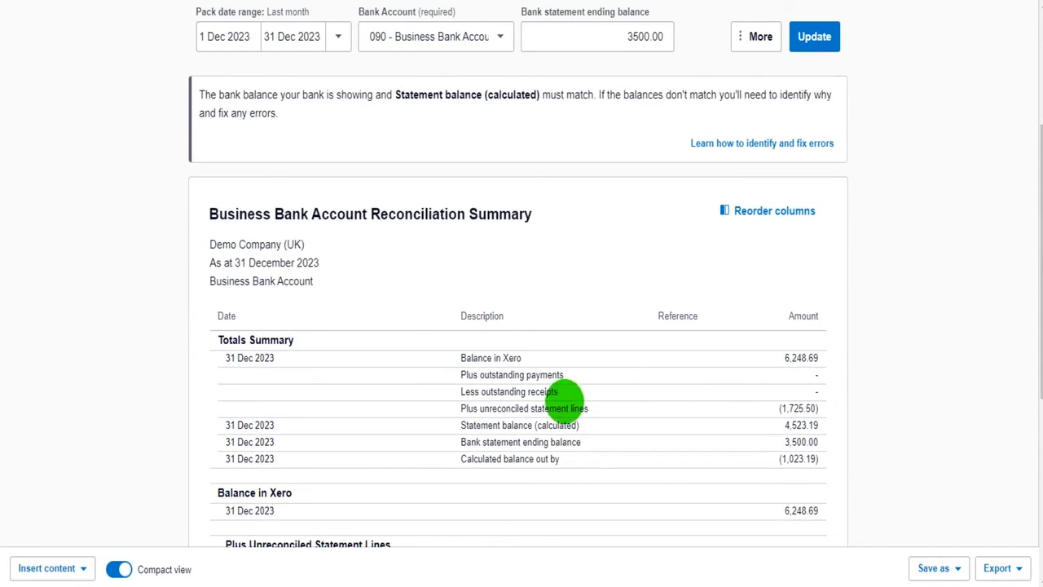
{"action": "scroll", "coordinate": [559, 418], "scroll_direction": "up", "scroll_amount": 5}
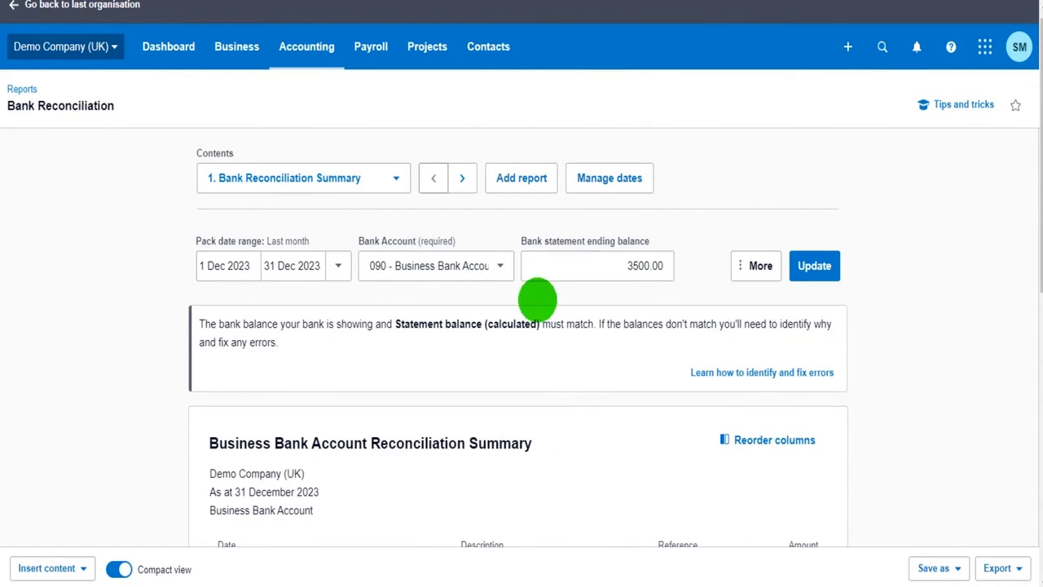
{"action": "scroll", "coordinate": [880, 472], "scroll_direction": "down", "scroll_amount": 3}
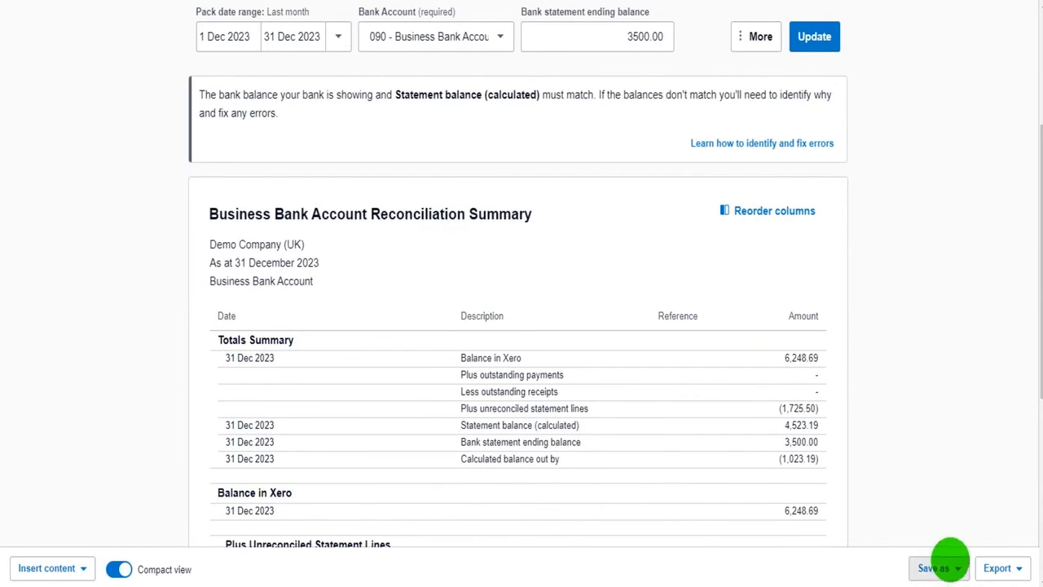
{"action": "scroll", "coordinate": [956, 400], "scroll_direction": "up", "scroll_amount": 2}
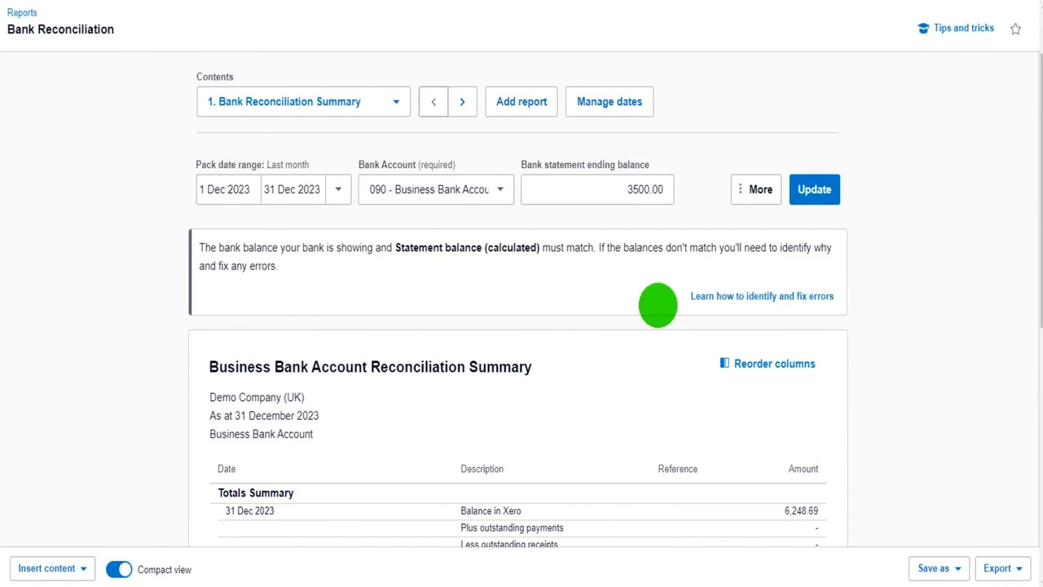
{"action": "scroll", "coordinate": [545, 291], "scroll_direction": "up", "scroll_amount": 1}
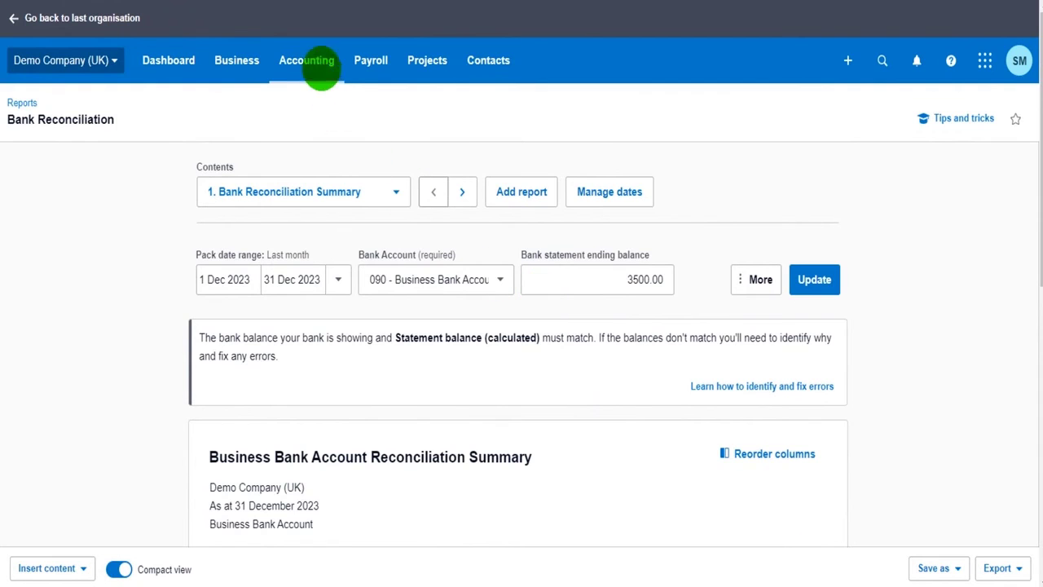
Reopen the Business Bank Account's reconcile view from the bank accounts overview and review the statement lines awaiting reconciliation
{"action": "left_click", "coordinate": [321, 68]}
{"action": "left_click", "coordinate": [324, 107]}
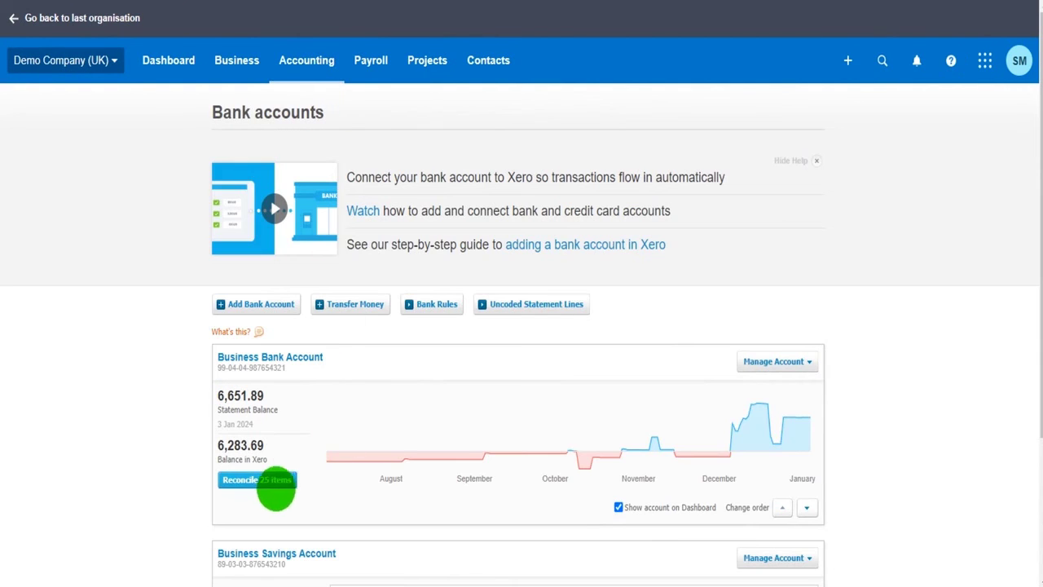
{"action": "left_click", "coordinate": [277, 482]}
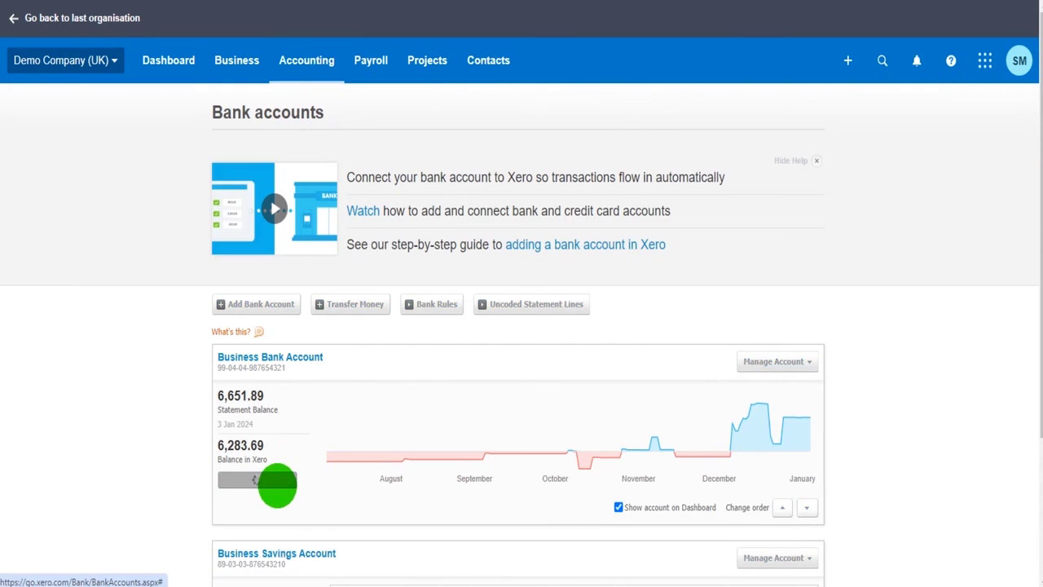
{"action": "scroll", "coordinate": [245, 363], "scroll_direction": "down", "scroll_amount": 2}
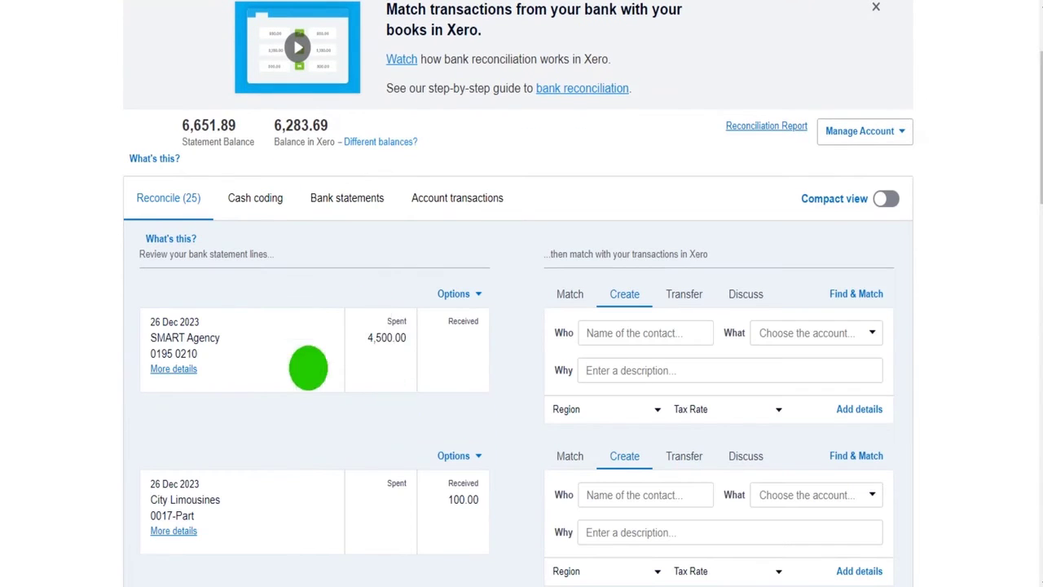
{"action": "scroll", "coordinate": [435, 388], "scroll_direction": "down", "scroll_amount": 1}
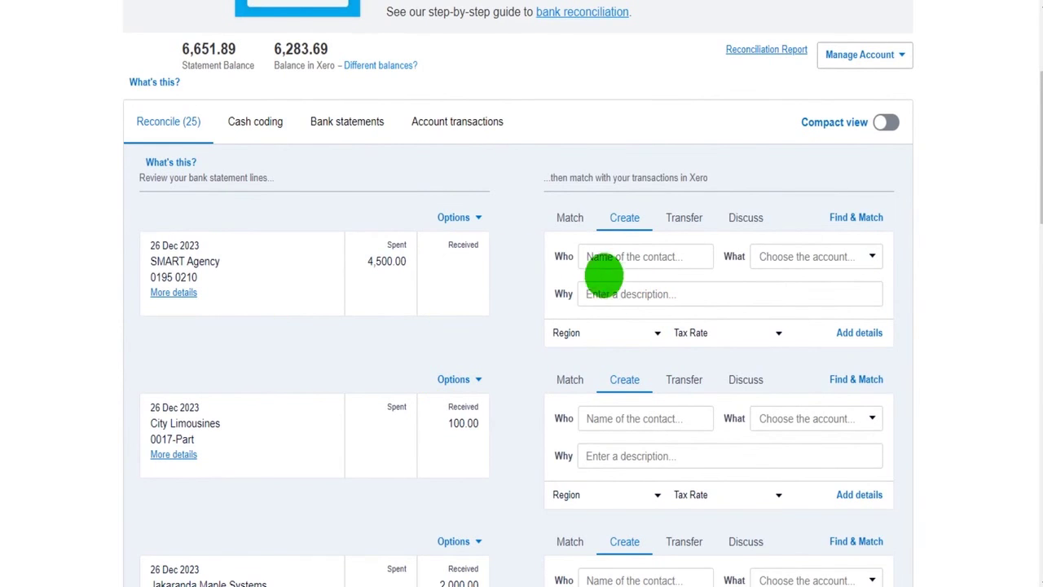
{"action": "scroll", "coordinate": [481, 322], "scroll_direction": "up", "scroll_amount": 2}
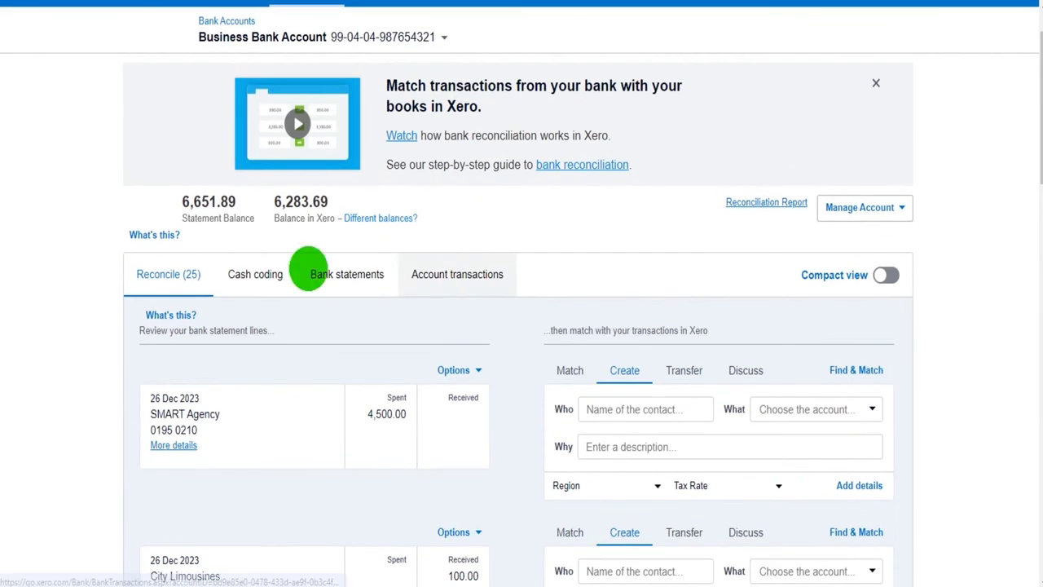
{"action": "left_click_drag", "start_coordinate": [324, 189], "coordinate": [332, 196]}
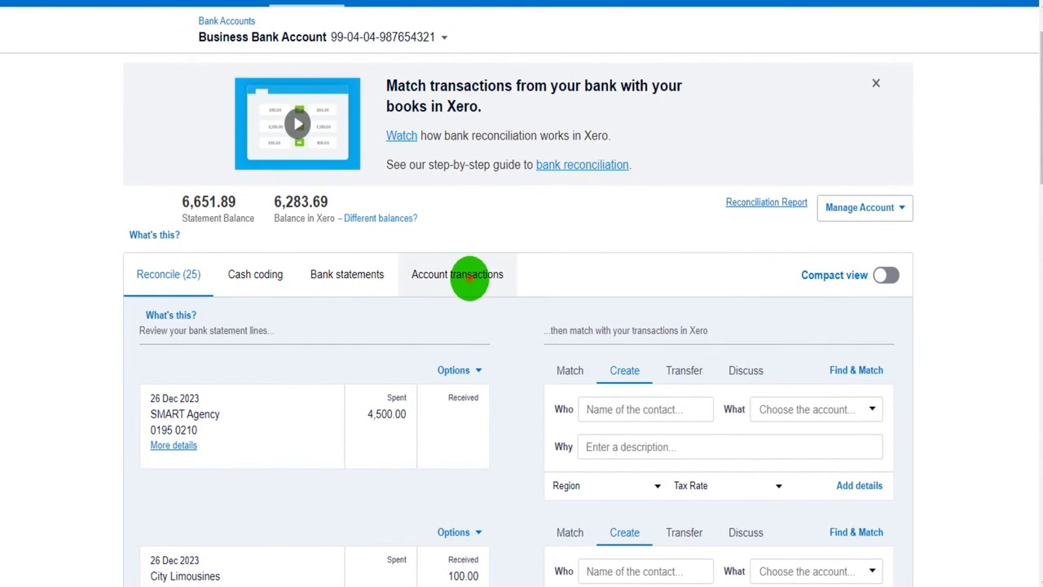
{"action": "left_click", "coordinate": [469, 277]}
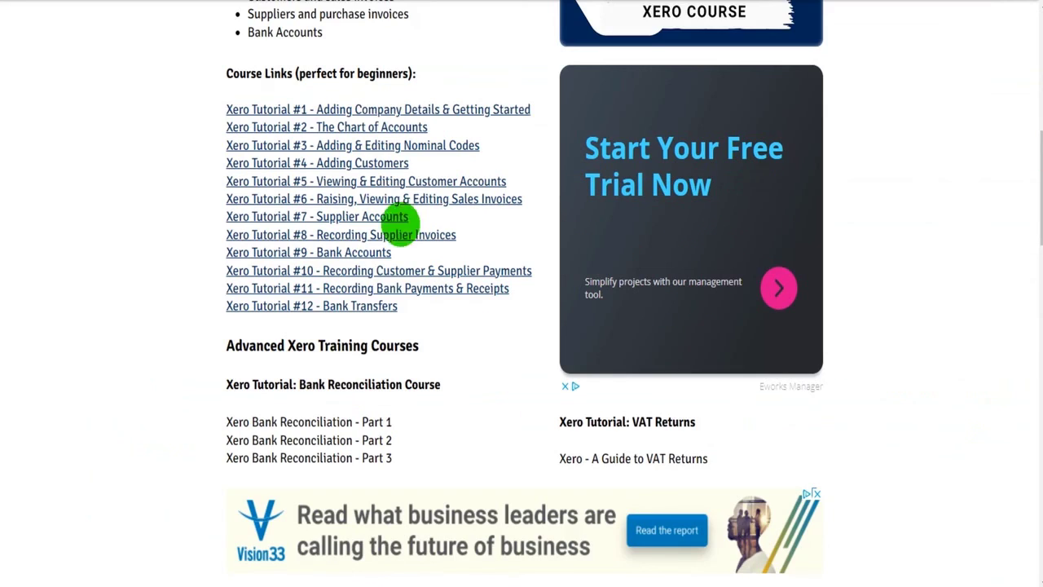
Switch to the Free Bookkeeping Accounting website and go from its Free Xero Training page to the home page
{"action": "scroll", "coordinate": [398, 244], "scroll_direction": "up", "scroll_amount": 7}
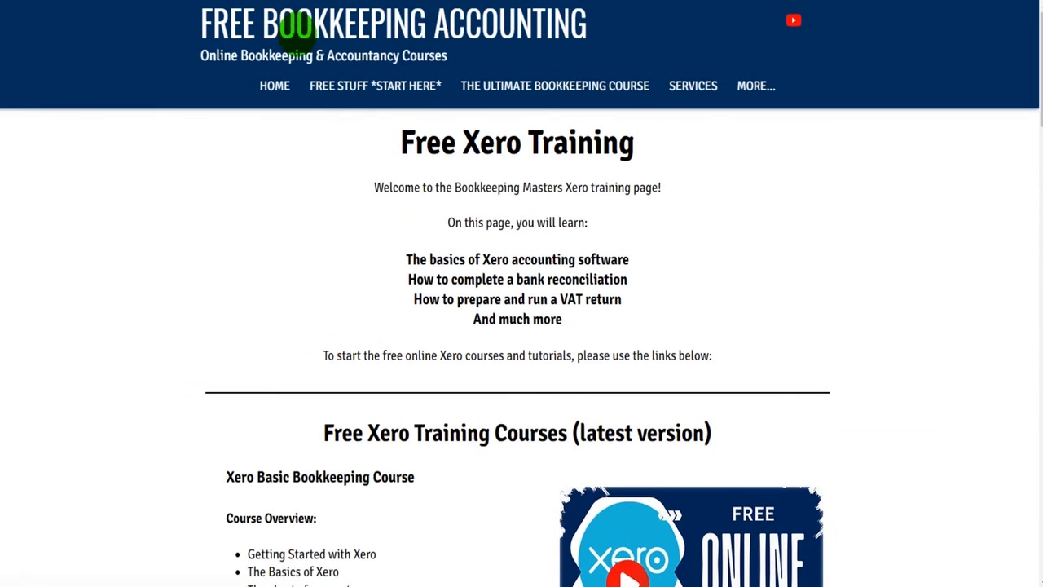
{"action": "left_click", "coordinate": [275, 85]}
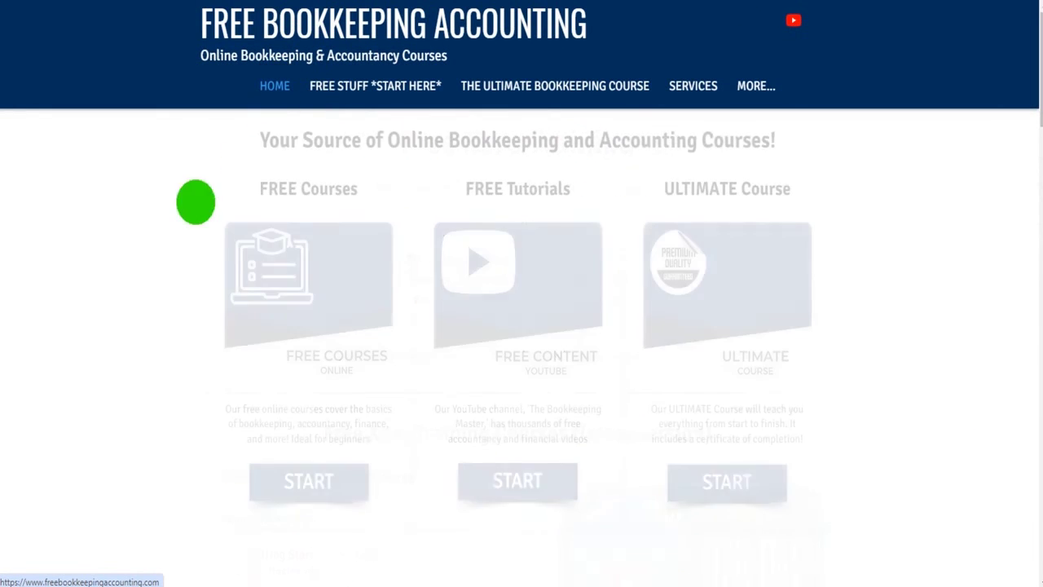